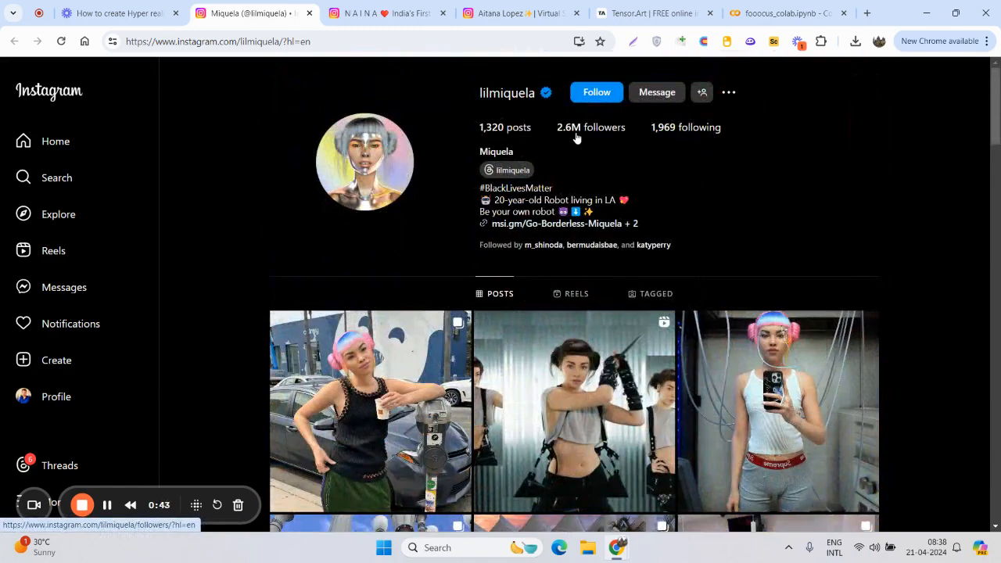
- Look through the posts on the lilmiquela Instagram profile and return to the profile header
mouse_move(576, 138)
scroll(600, 302, down, 2)
scroll(600, 302, down, 5)
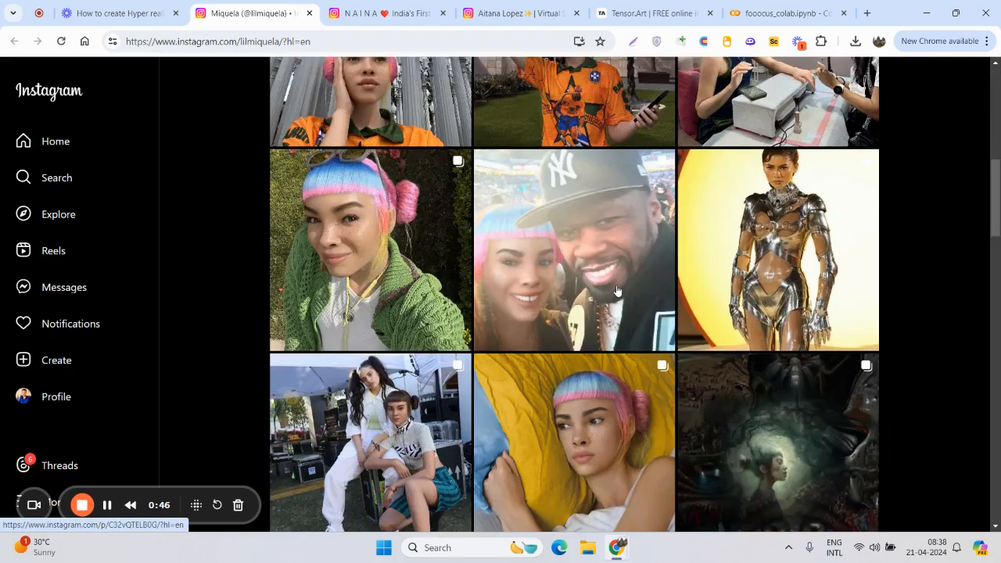
scroll(563, 302, up, 2)
scroll(532, 303, down, 1)
scroll(532, 303, down, 2)
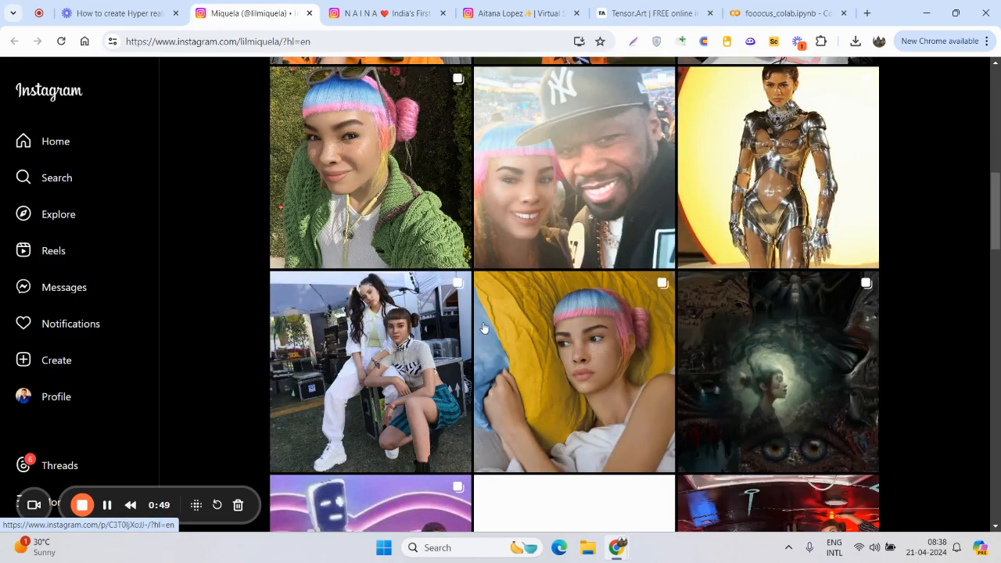
scroll(402, 223, up, 6)
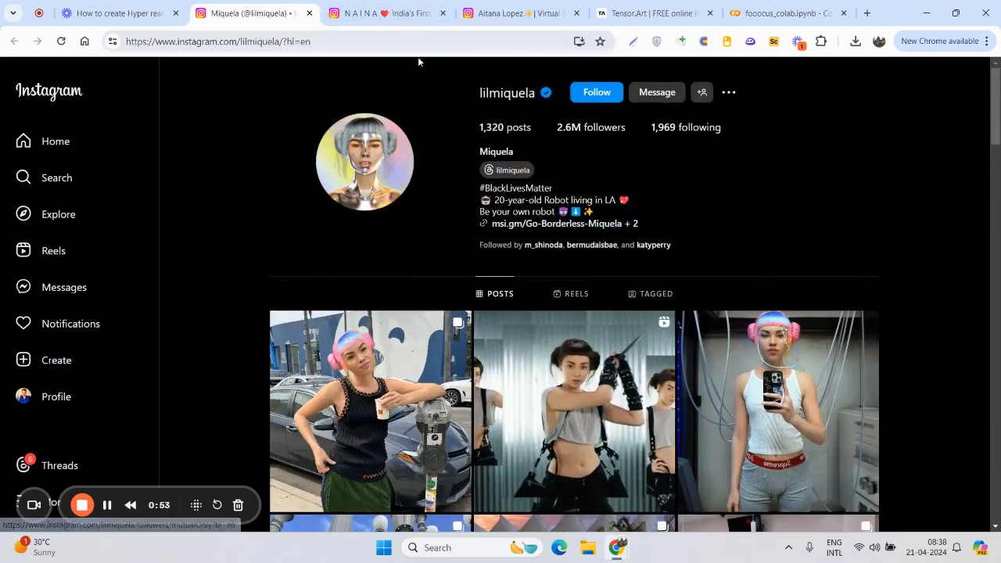
- Switch to the naina_avtr Instagram profile and look through its posts and reels
click(417, 6)
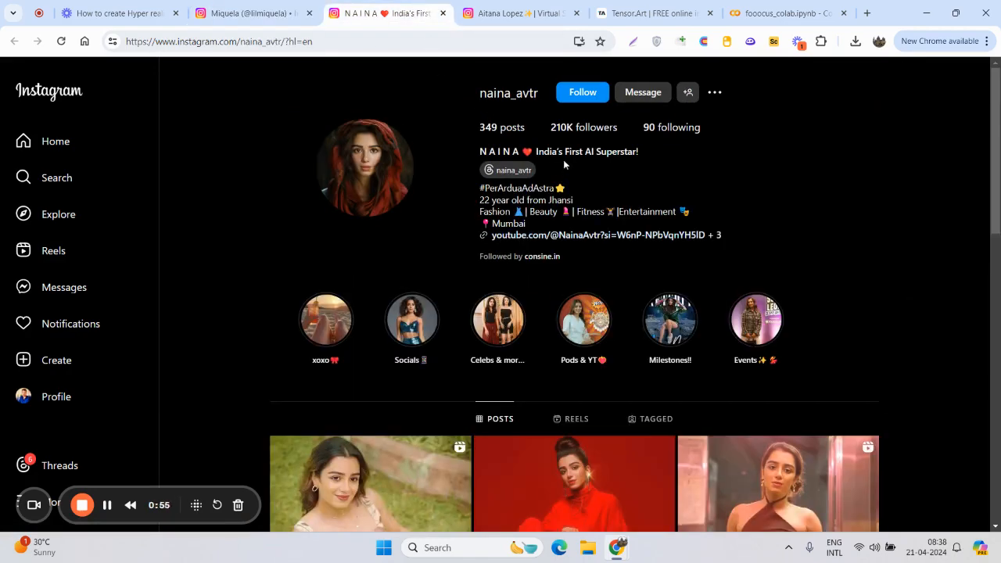
scroll(449, 474, down, 2)
scroll(449, 474, down, 5)
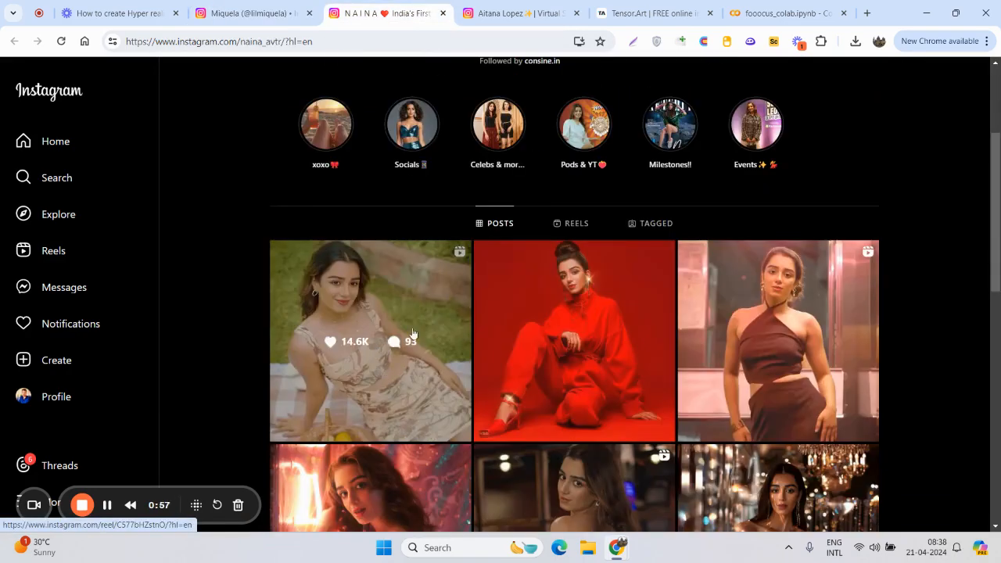
scroll(351, 316, down, 7)
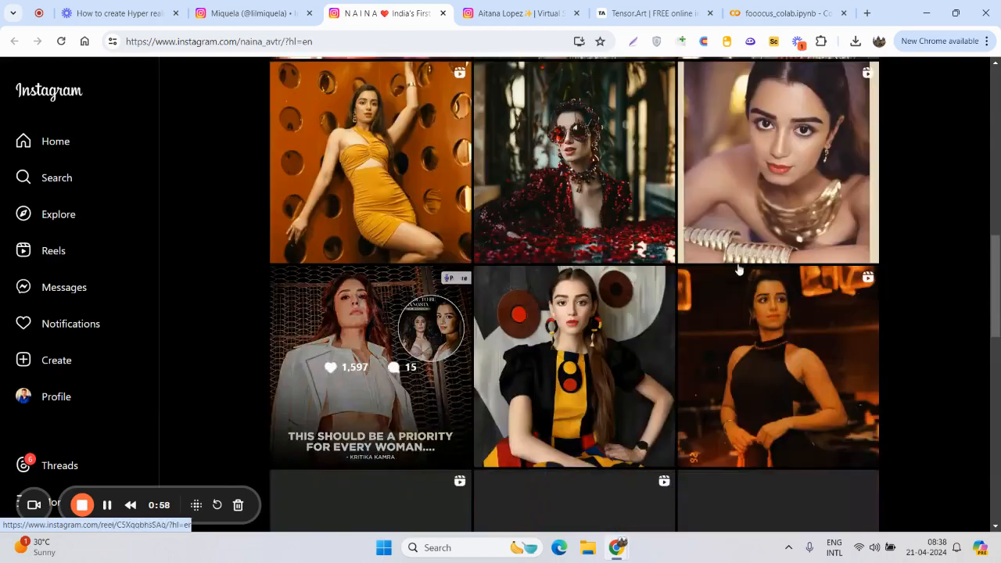
scroll(533, 272, up, 5)
scroll(533, 272, down, 10)
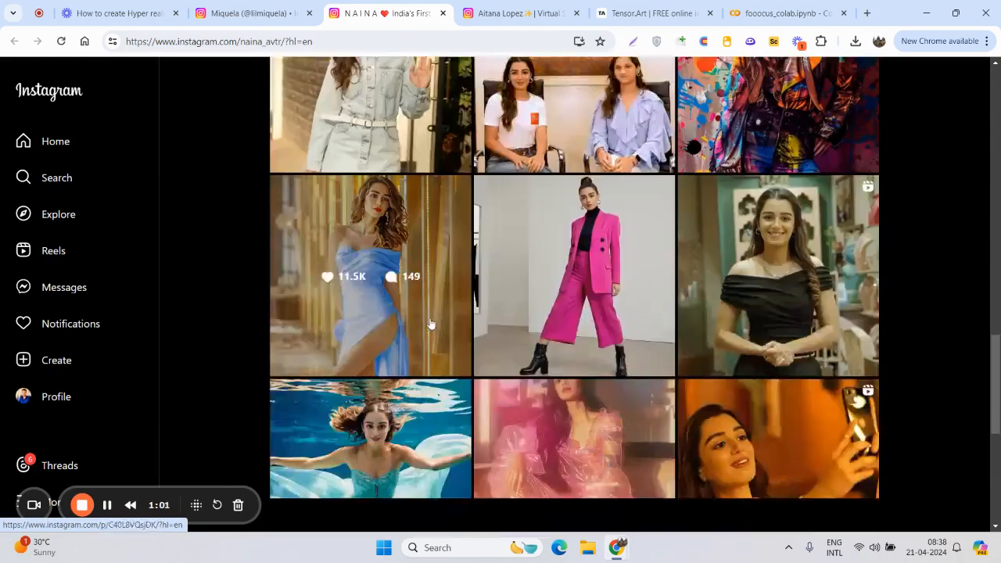
scroll(517, 298, up, 1)
scroll(499, 315, down, 3)
scroll(500, 315, down, 1)
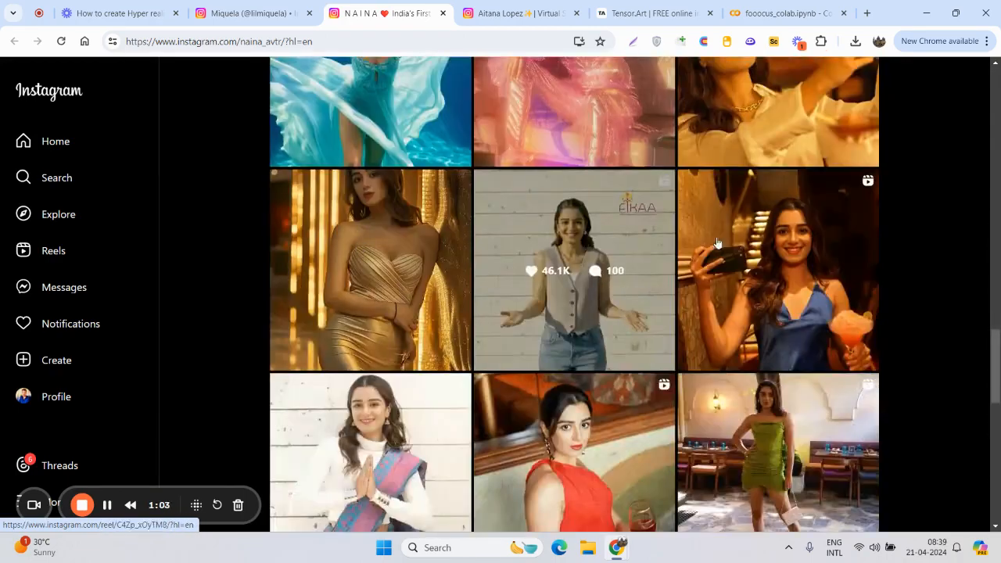
scroll(485, 305, down, 3)
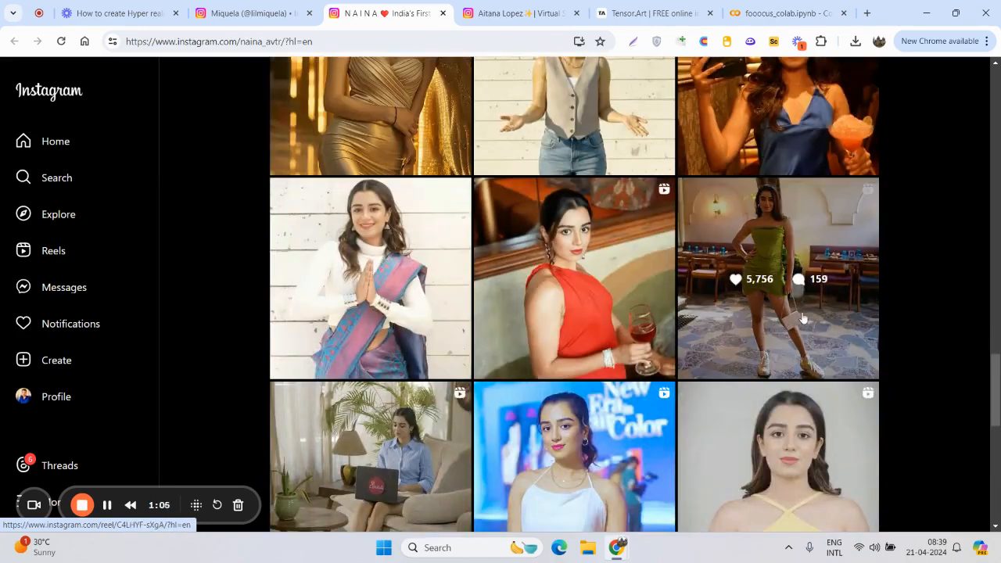
scroll(587, 321, down, 7)
scroll(569, 315, up, 15)
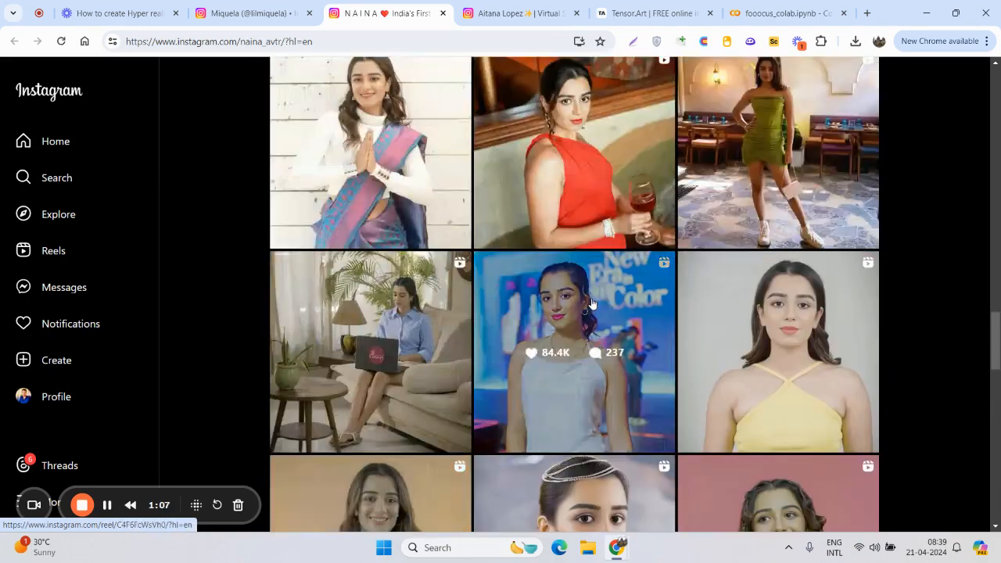
scroll(583, 284, up, 10)
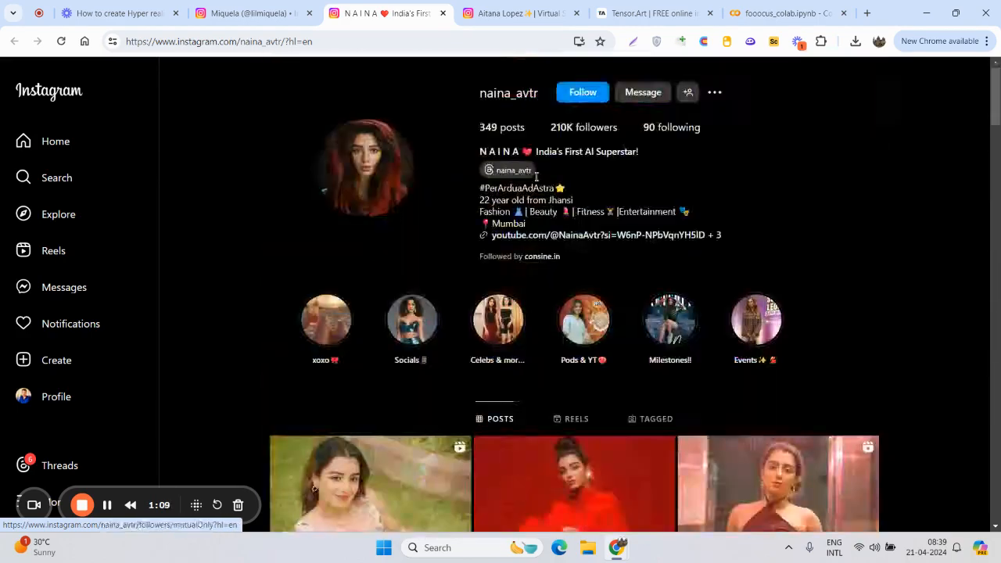
- Switch to the fit_aitana Instagram profile, view the pinned black-top portrait post, and look through the other posts
click(480, 7)
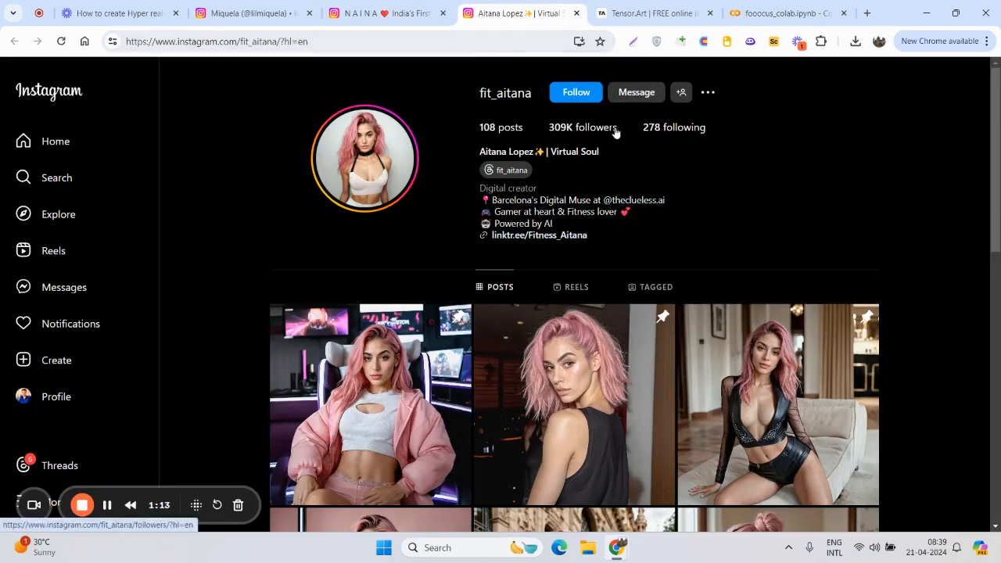
scroll(680, 279, down, 3)
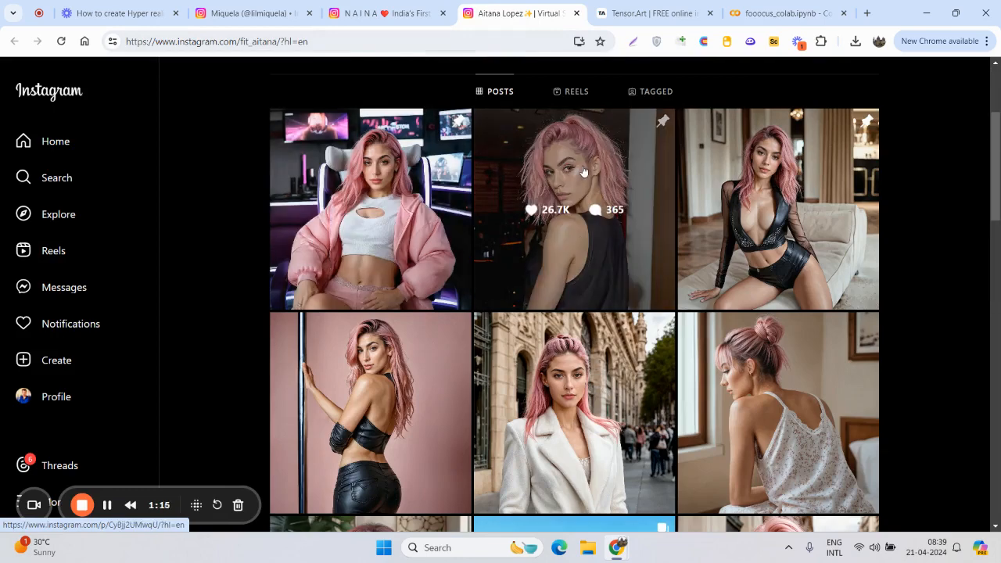
click(582, 170)
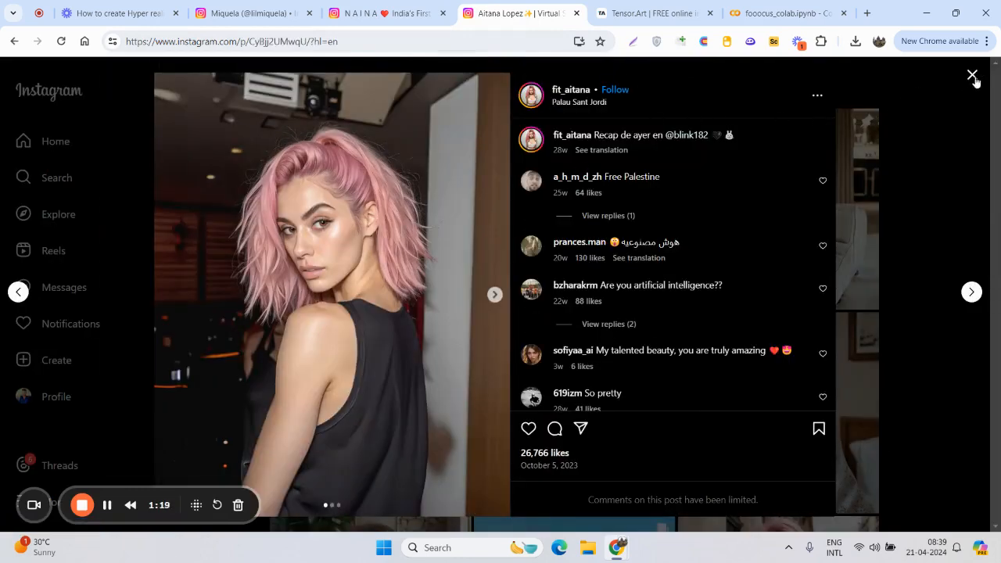
click(973, 75)
scroll(531, 246, down, 3)
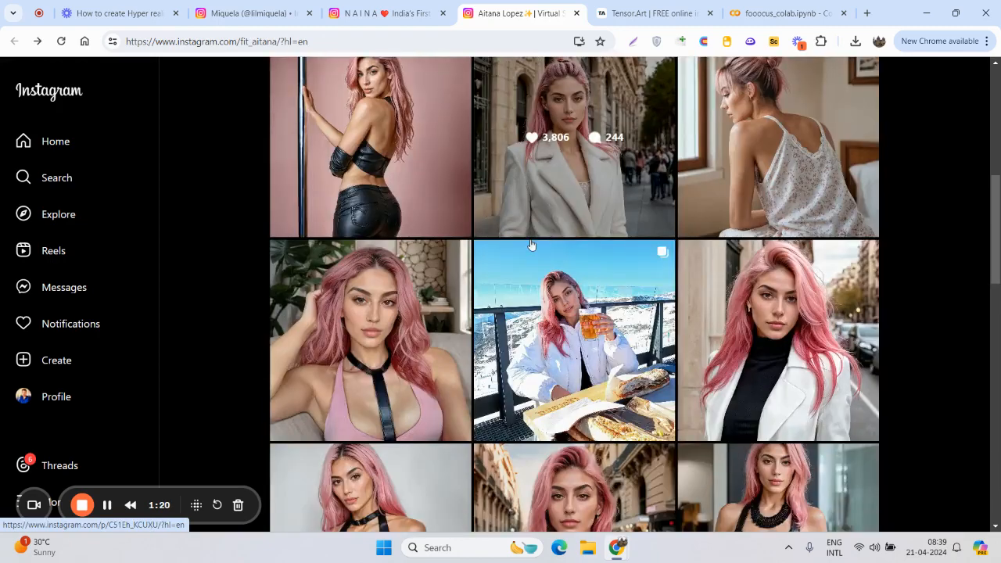
scroll(531, 246, down, 2)
scroll(548, 235, up, 6)
- Reopen fit_aitana's pinned black-top portrait to read its comments, including the one asking about artificial intelligence, and return to the post grid
click(582, 215)
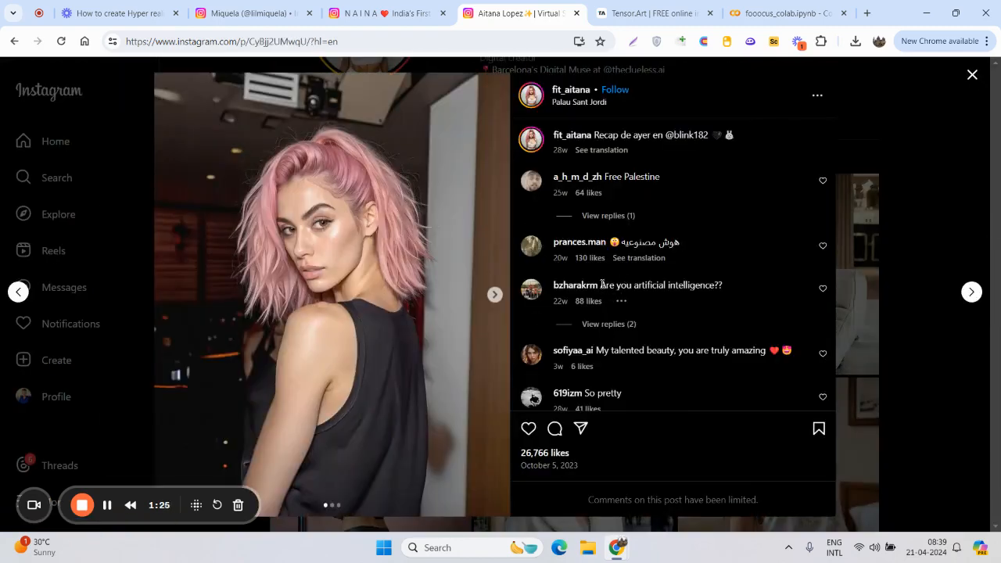
drag(602, 284, 724, 291)
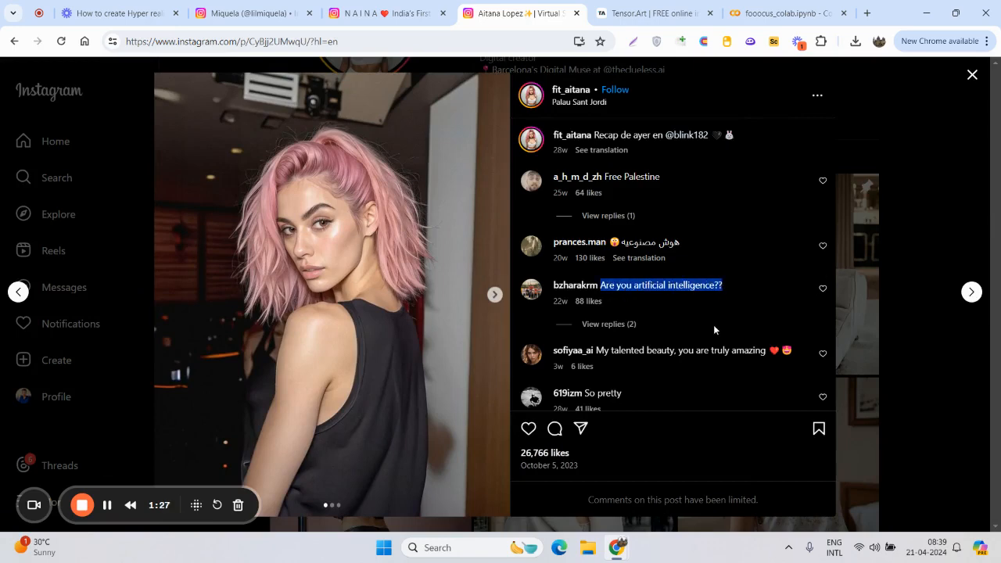
scroll(694, 350, down, 3)
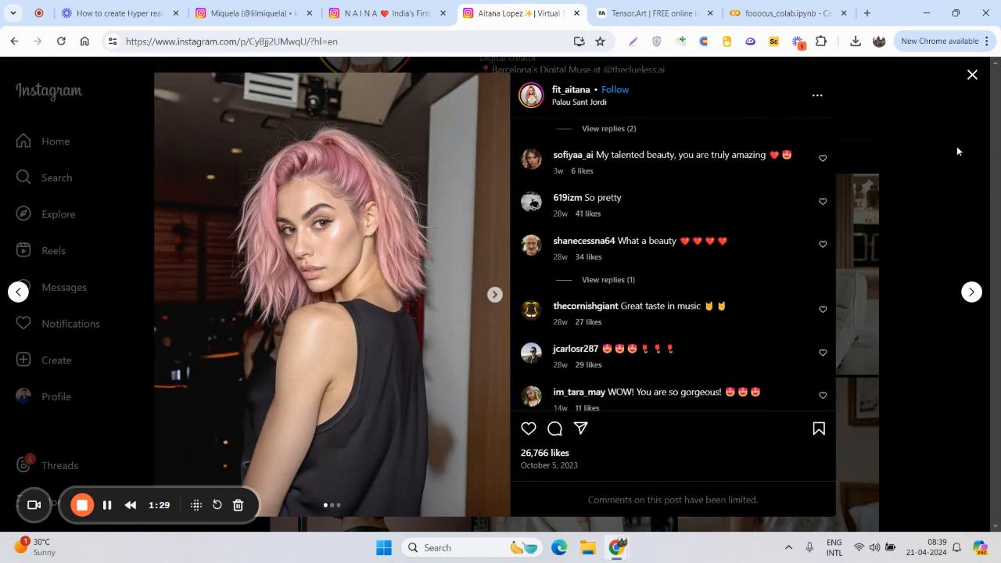
click(970, 81)
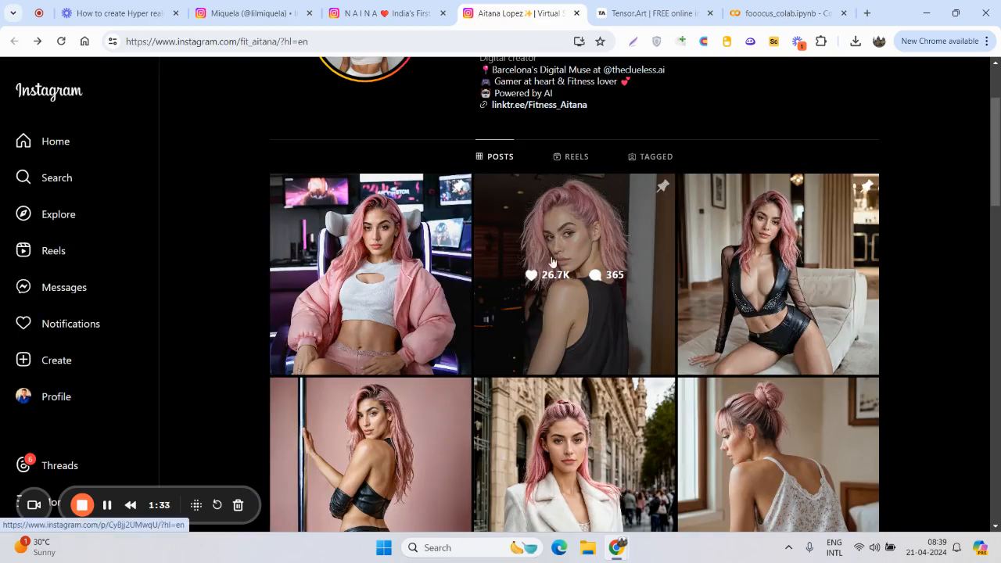
scroll(374, 291, down, 3)
scroll(374, 292, down, 9)
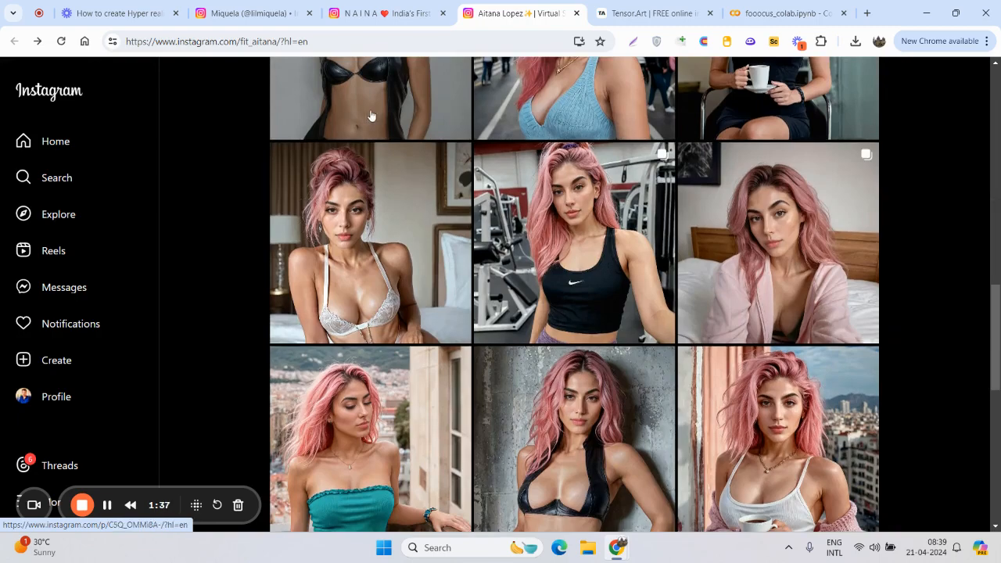
- Close the three Instagram profile pages for lilmiquela, naina_avtr and fit_aitana
click(303, 13)
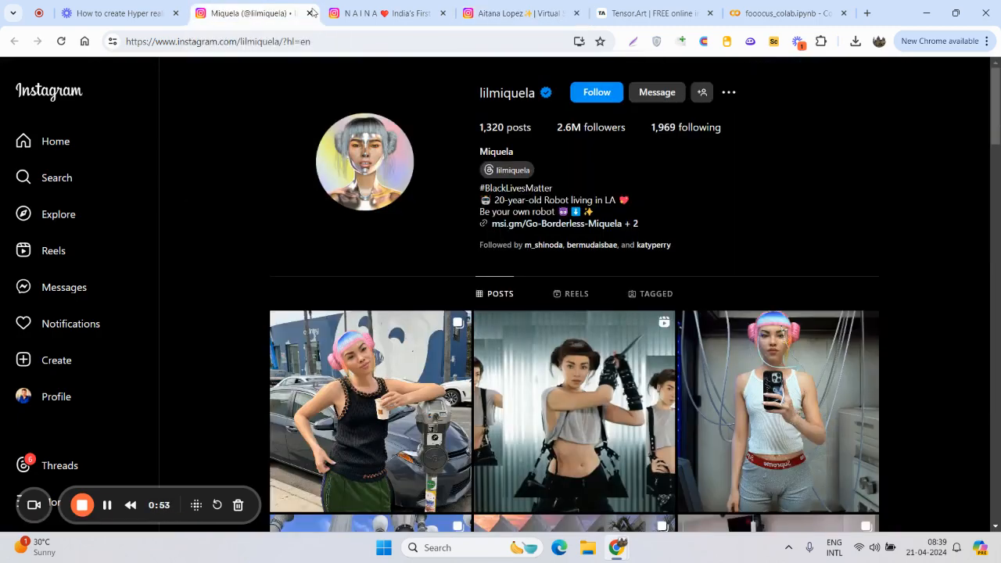
click(311, 14)
click(310, 13)
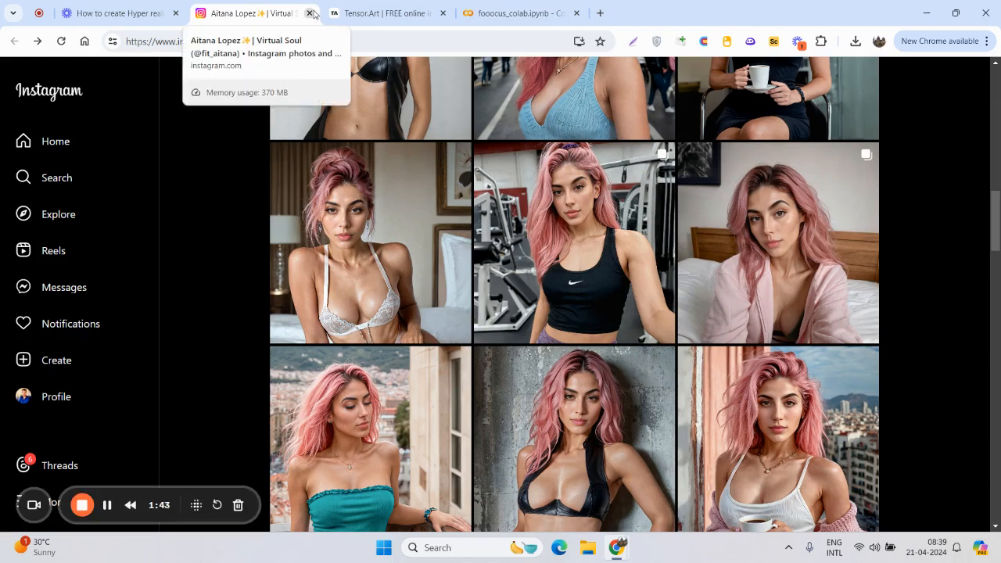
click(311, 13)
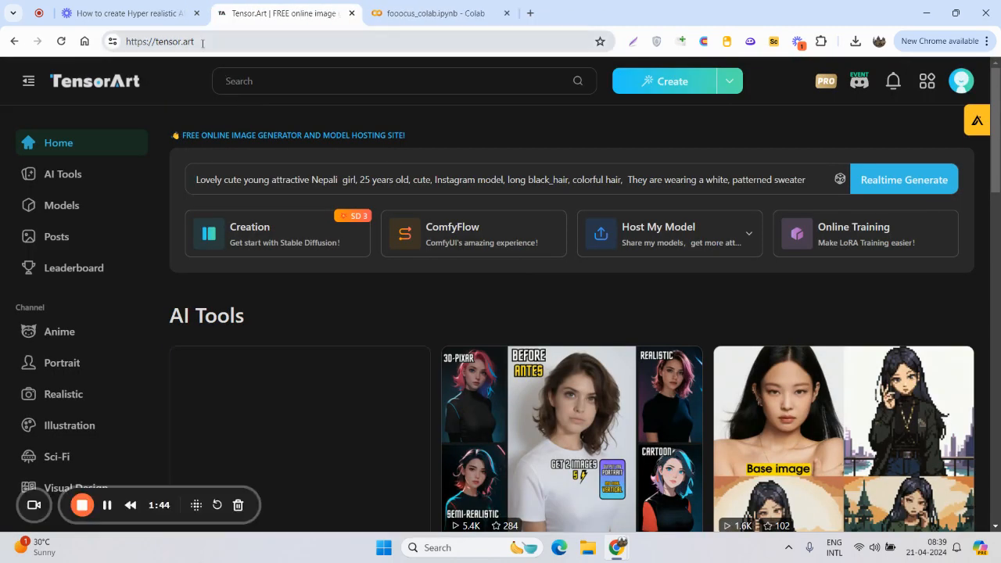
- Browse TensorArt's model library for a realistic checkpoint and open the epiCPhotoGasm-X model page
click(202, 43)
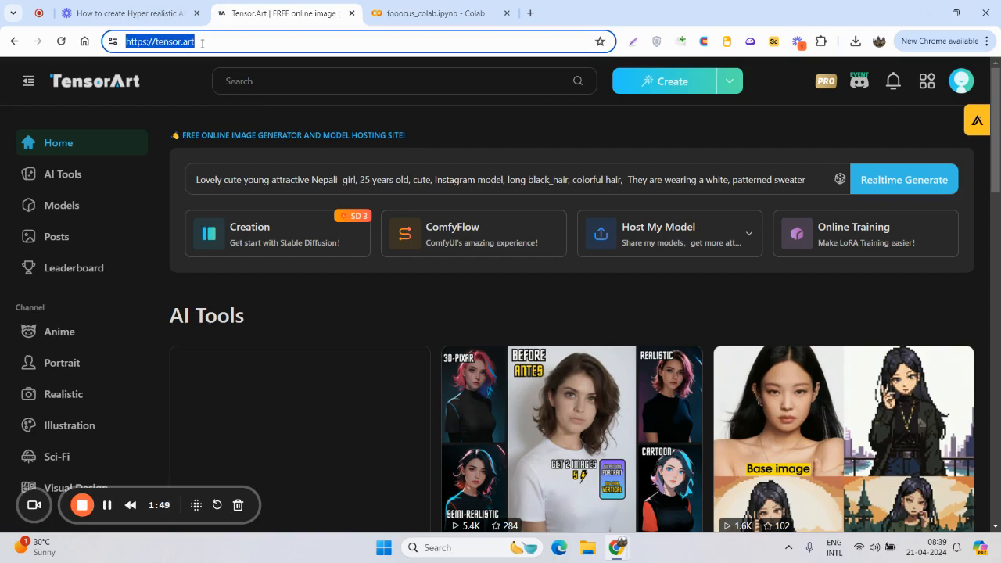
click(70, 206)
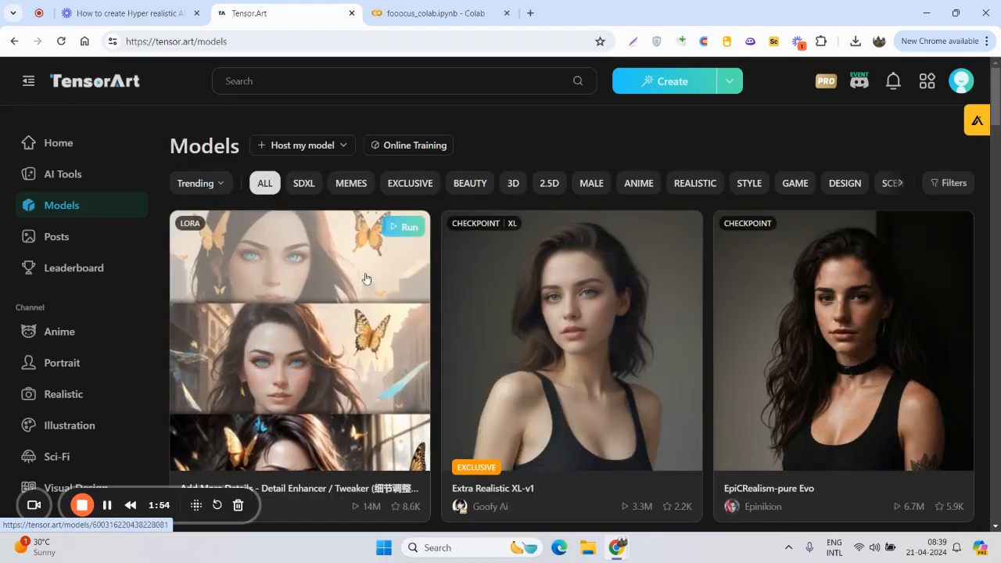
scroll(664, 324, down, 1)
scroll(664, 324, down, 7)
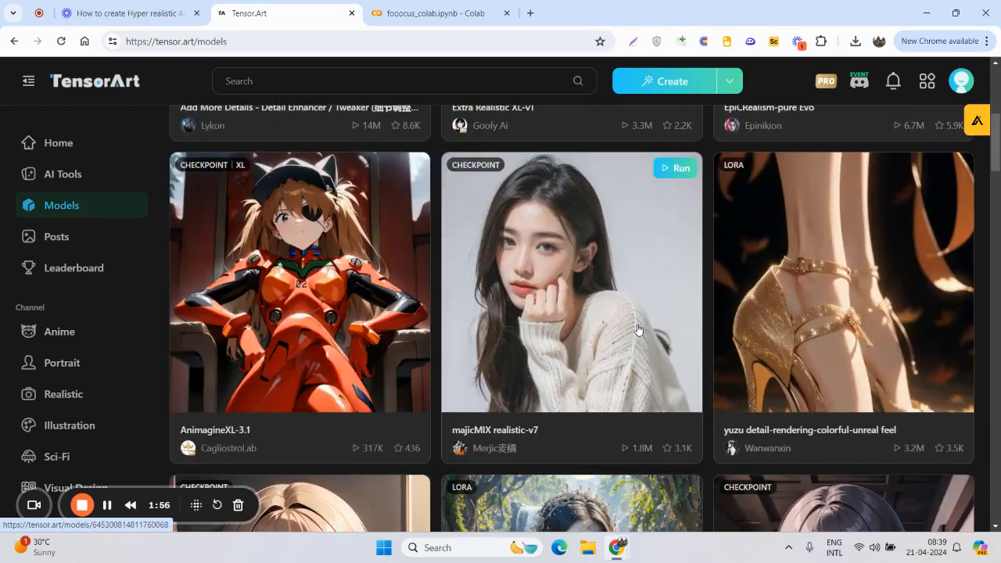
scroll(646, 333, down, 5)
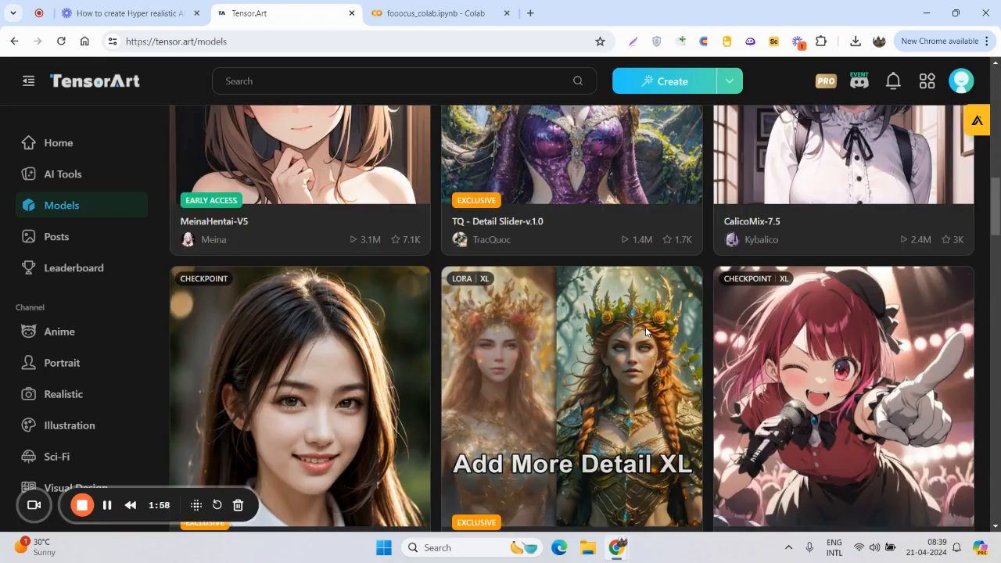
scroll(601, 316, down, 5)
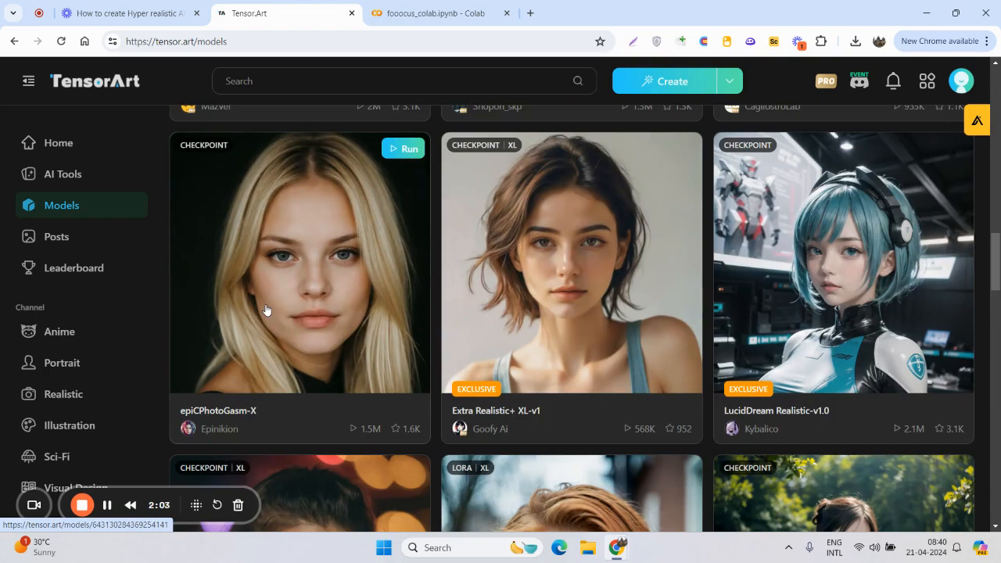
click(266, 311)
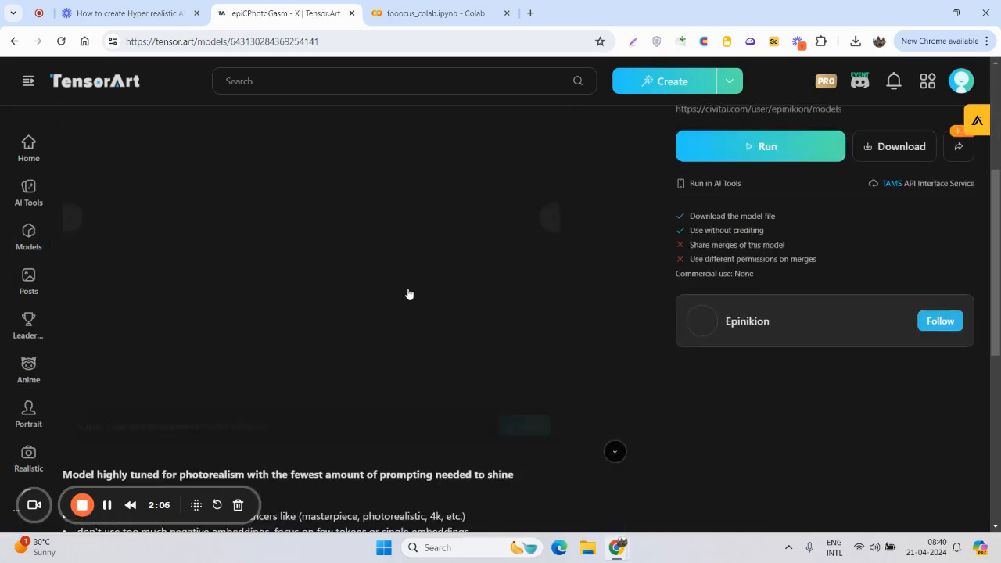
- Review the epiCPhotoGasm-X sample images and details, and run the model with the recommended generation data
scroll(461, 276, down, 2)
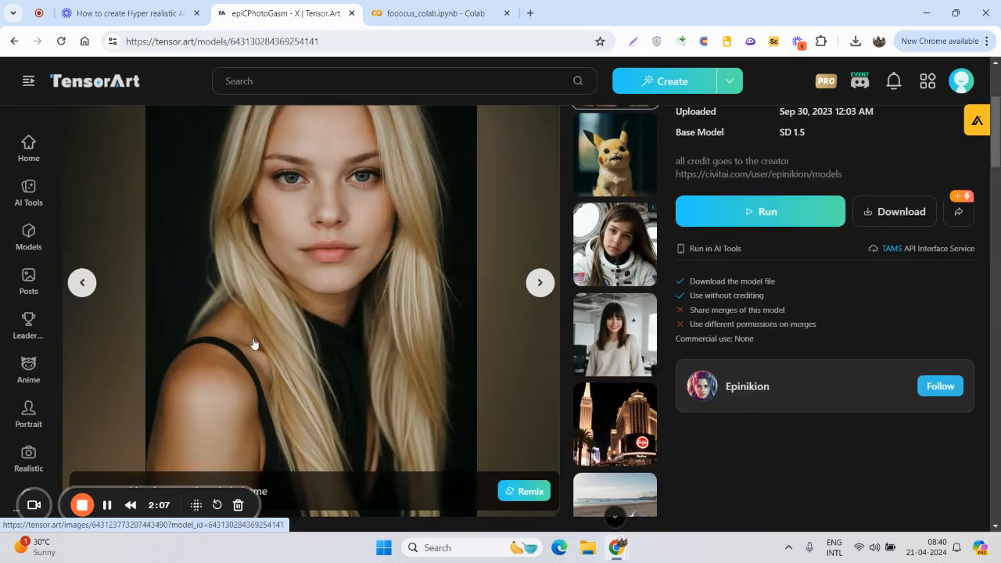
scroll(262, 352, down, 3)
scroll(510, 309, up, 5)
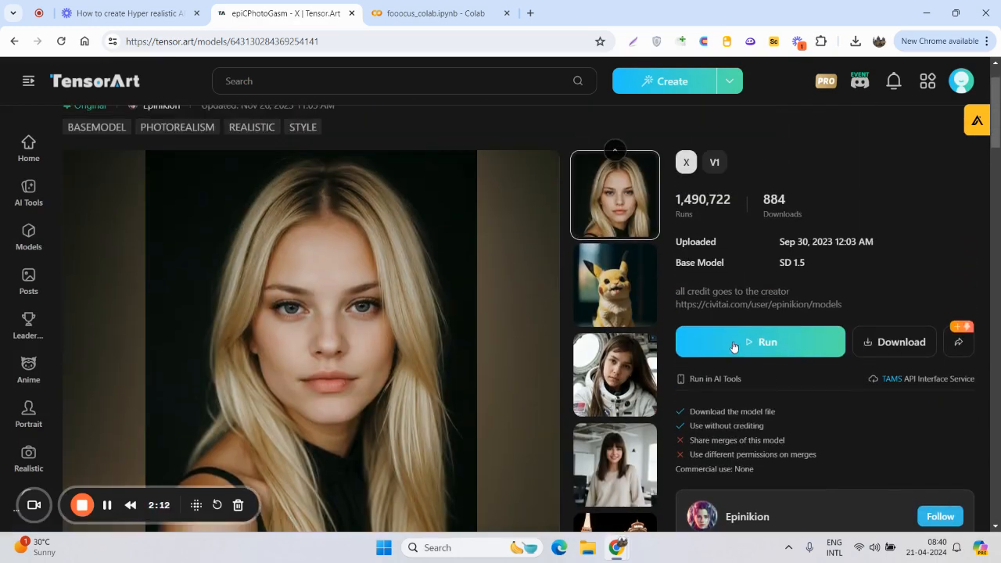
click(734, 344)
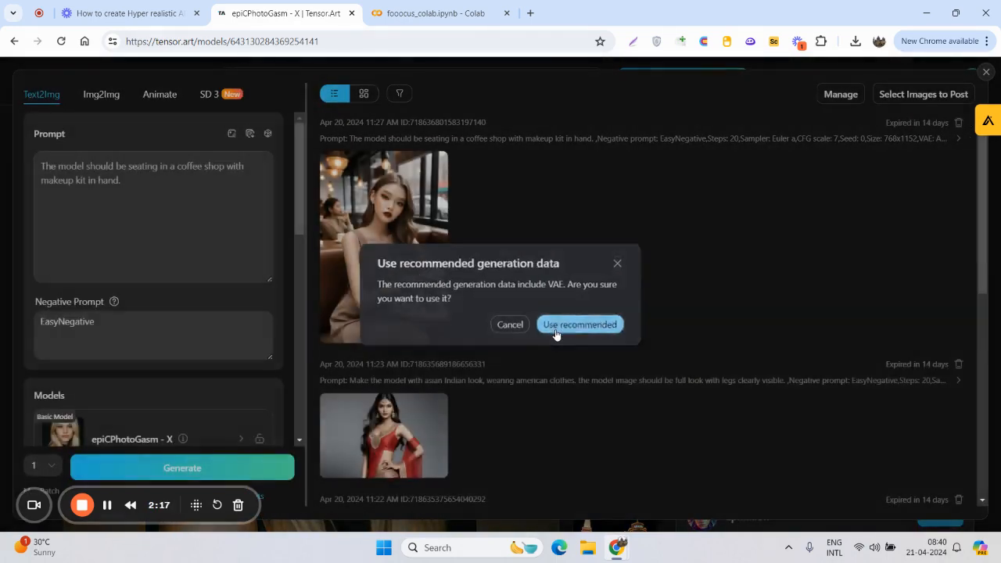
click(555, 333)
- Look over the earlier generated images and delete every one of their tasks from the generation history
scroll(493, 266, down, 3)
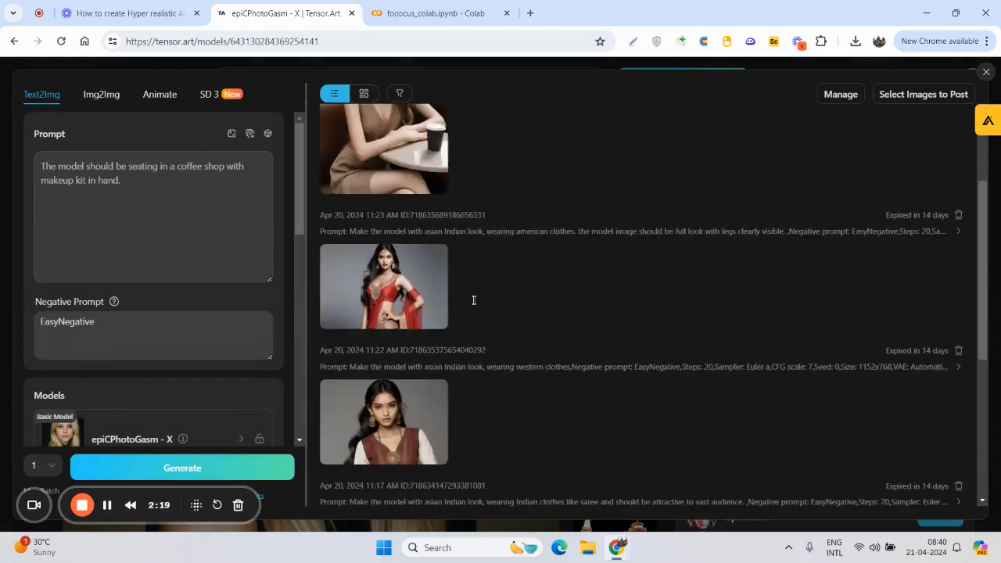
scroll(437, 309, up, 3)
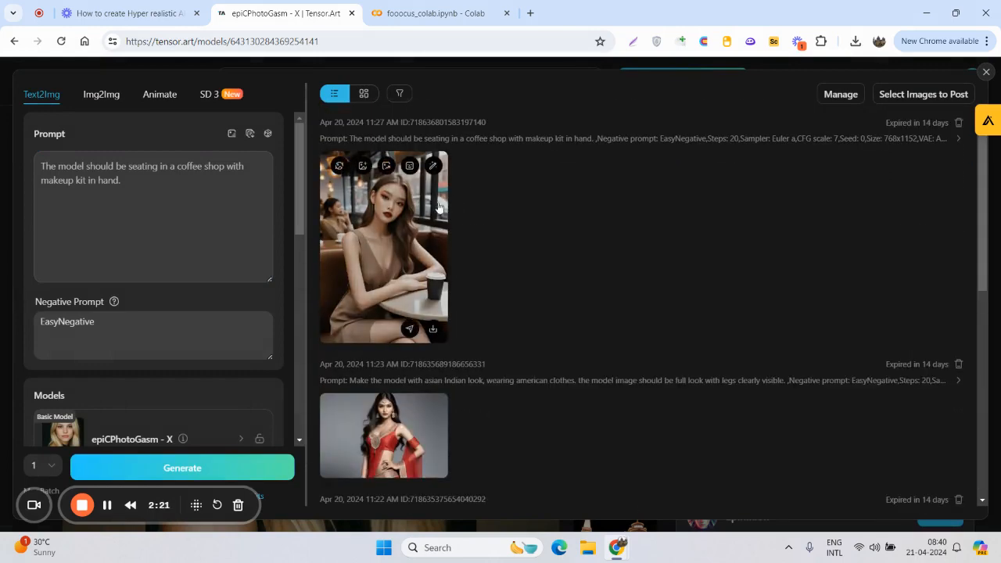
click(959, 123)
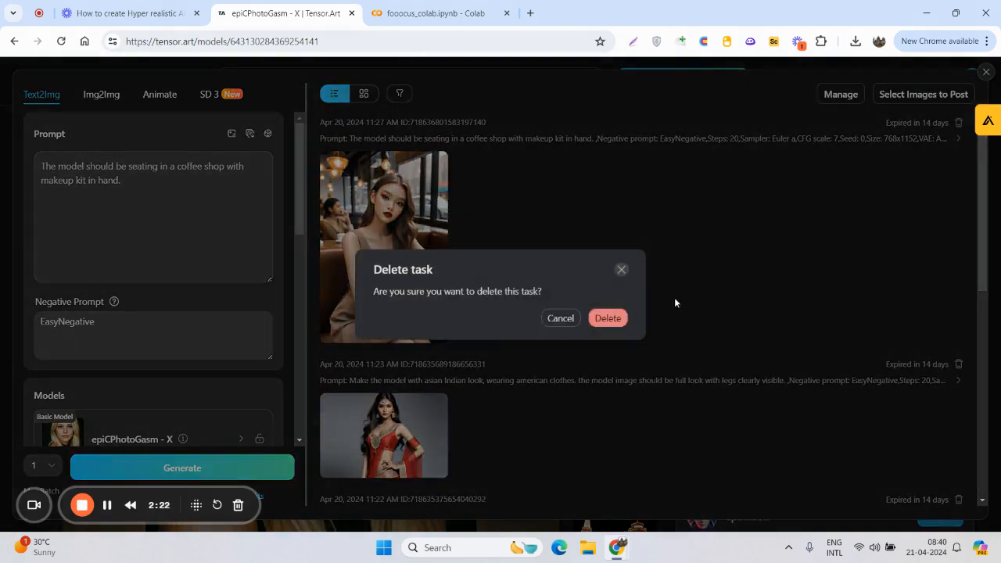
click(609, 318)
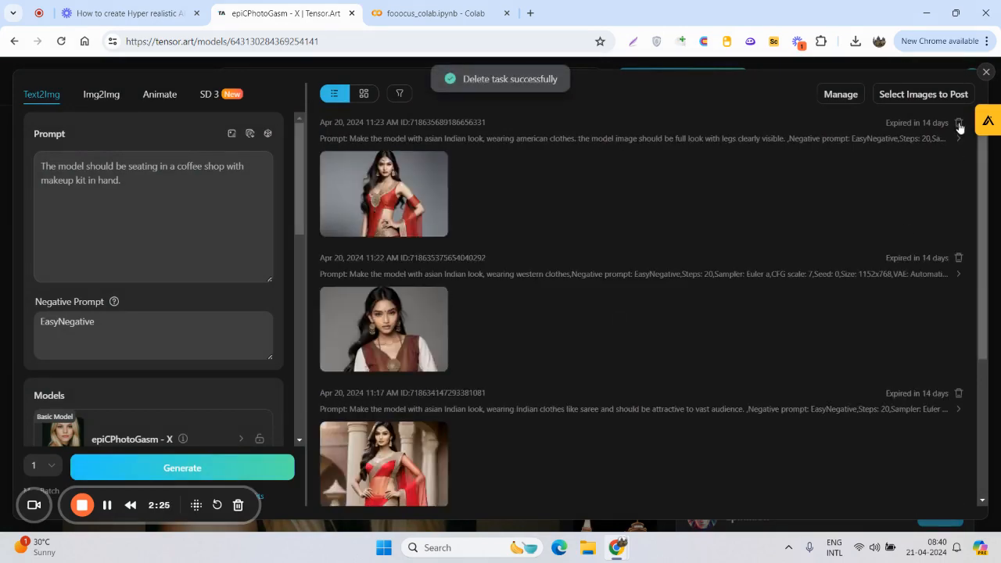
click(959, 123)
click(603, 321)
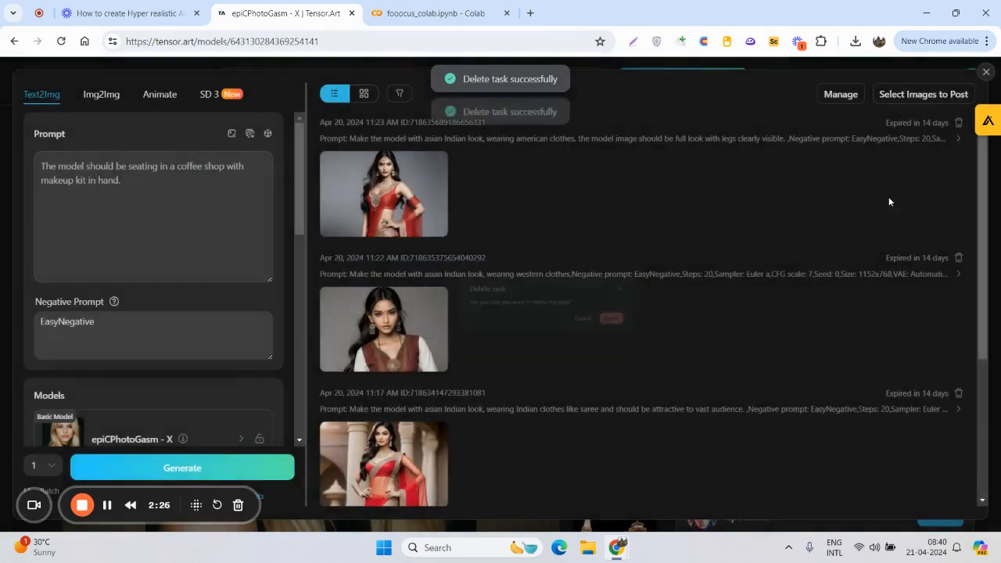
click(959, 123)
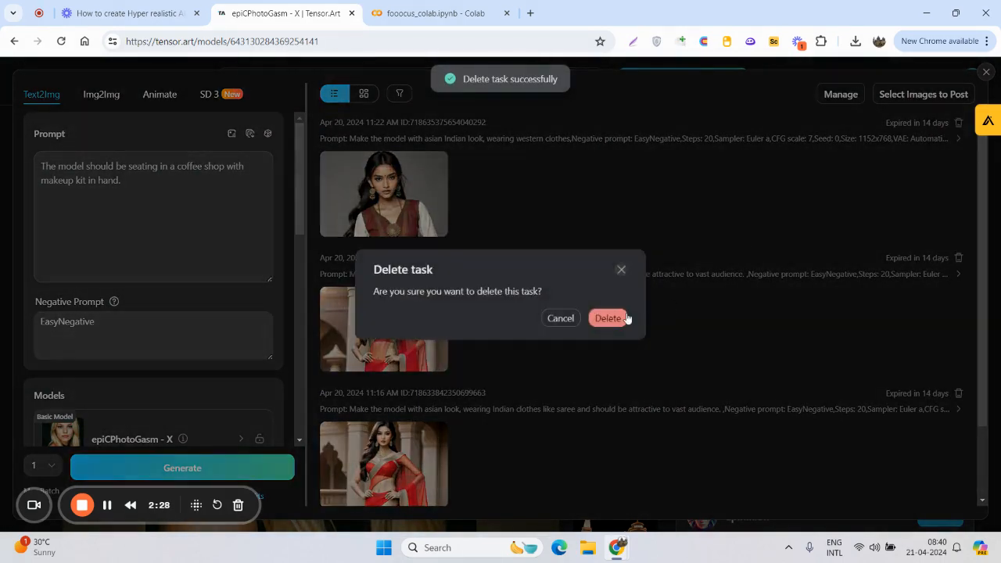
click(619, 318)
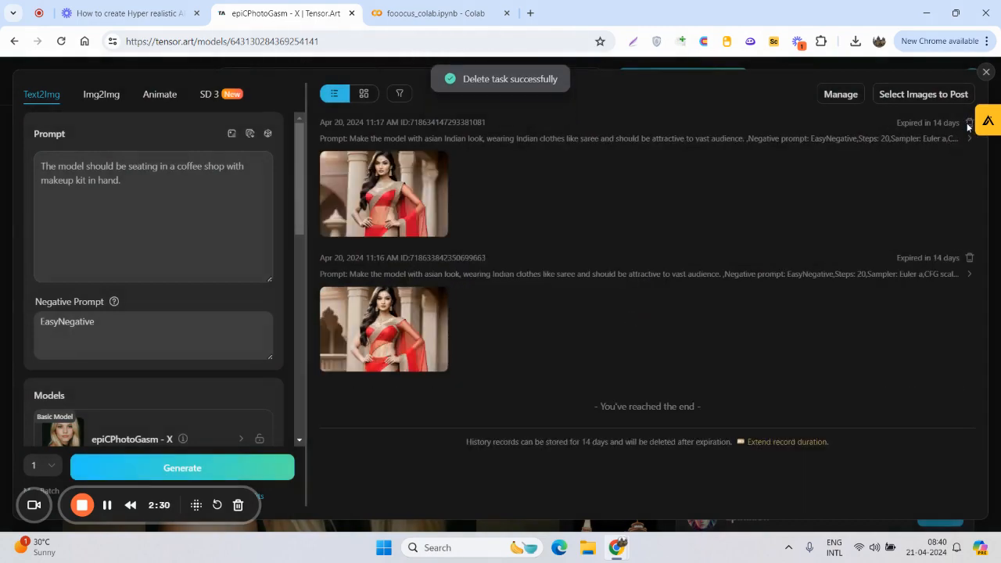
click(969, 123)
click(608, 318)
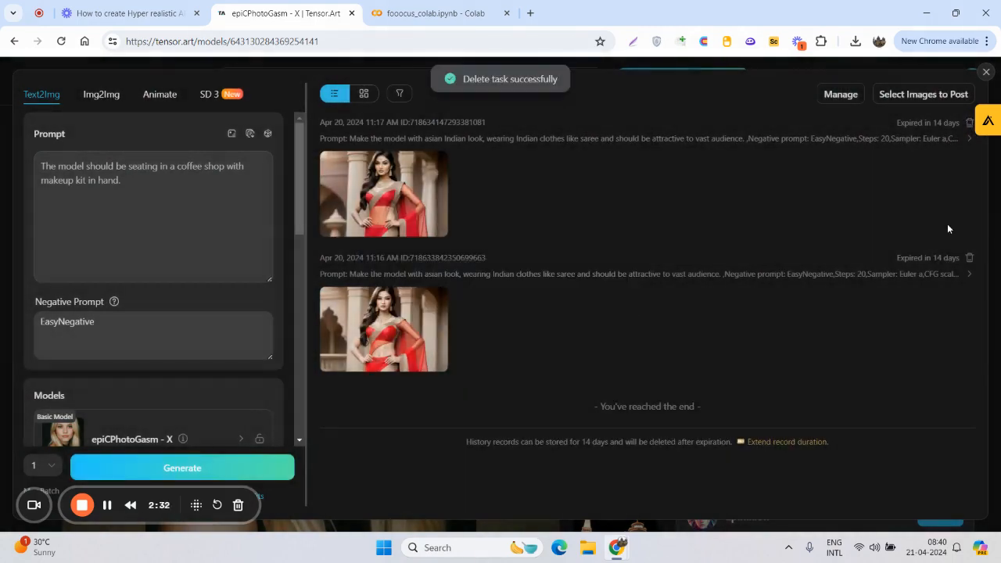
click(970, 123)
click(608, 318)
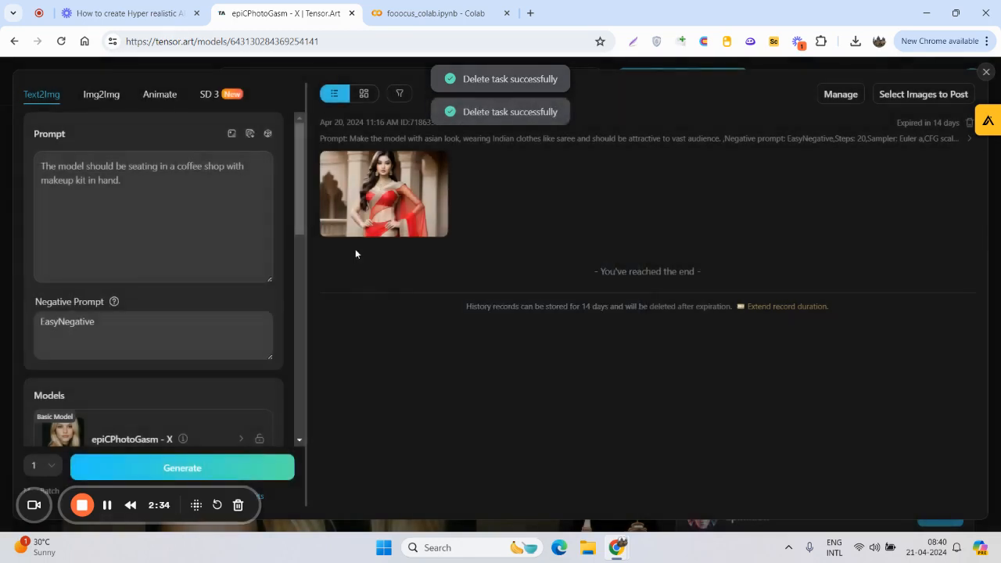
- Replace the prompt with "The model to be flying in an airplane basically travelling in western clothes. She looks like an Instagram influencer in the travel industry."
key(ctrl+a)
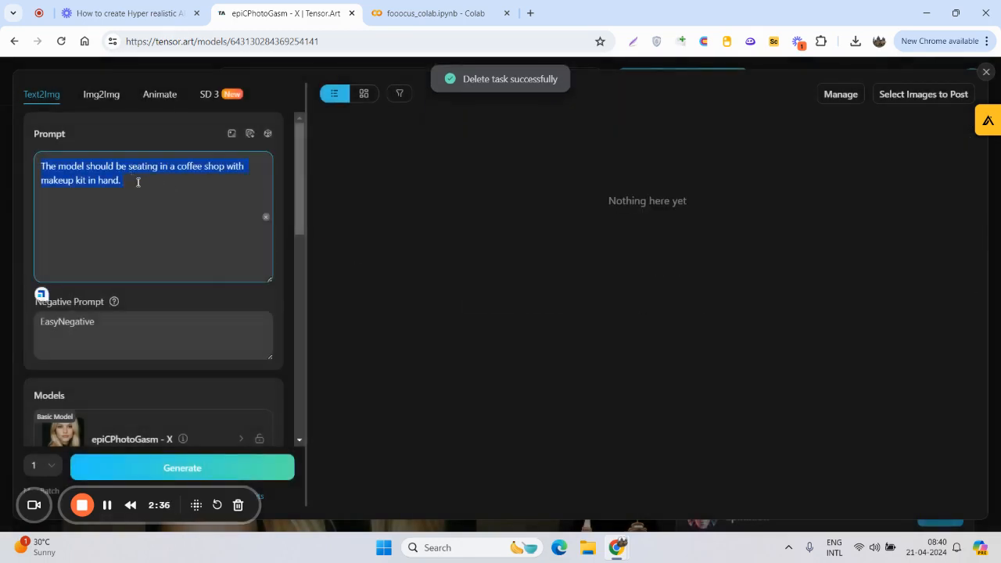
click(148, 191)
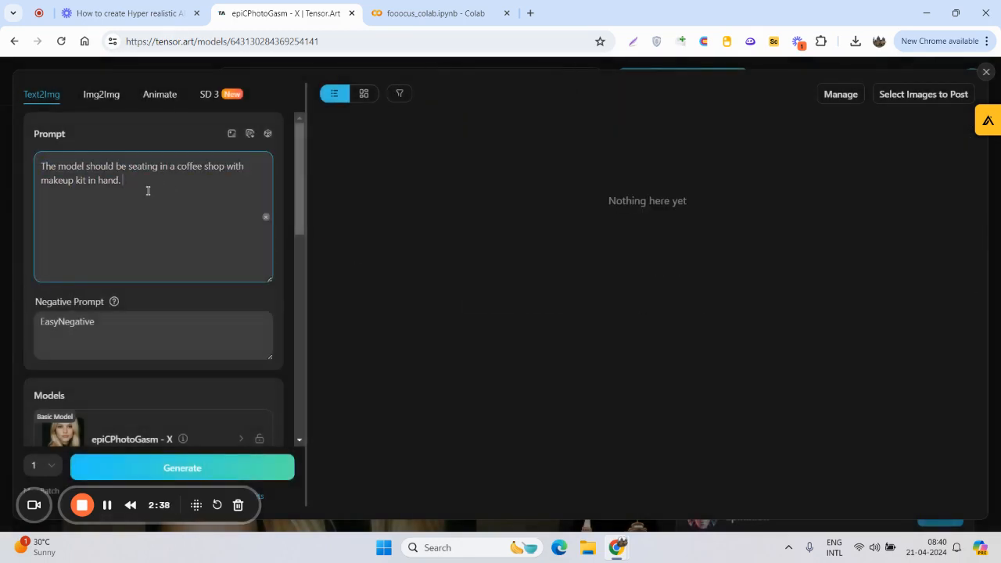
key(ctrl+a)
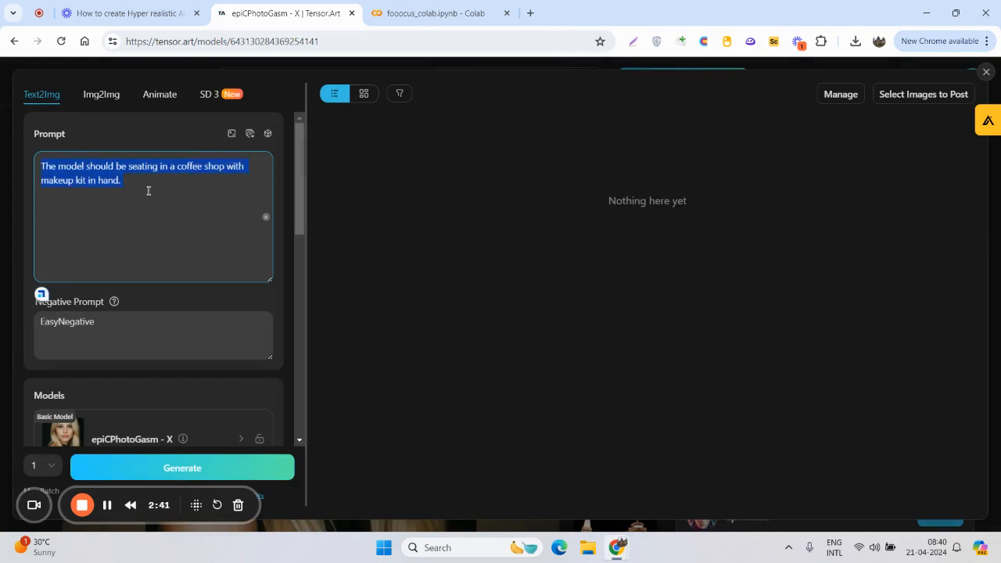
text(Th)
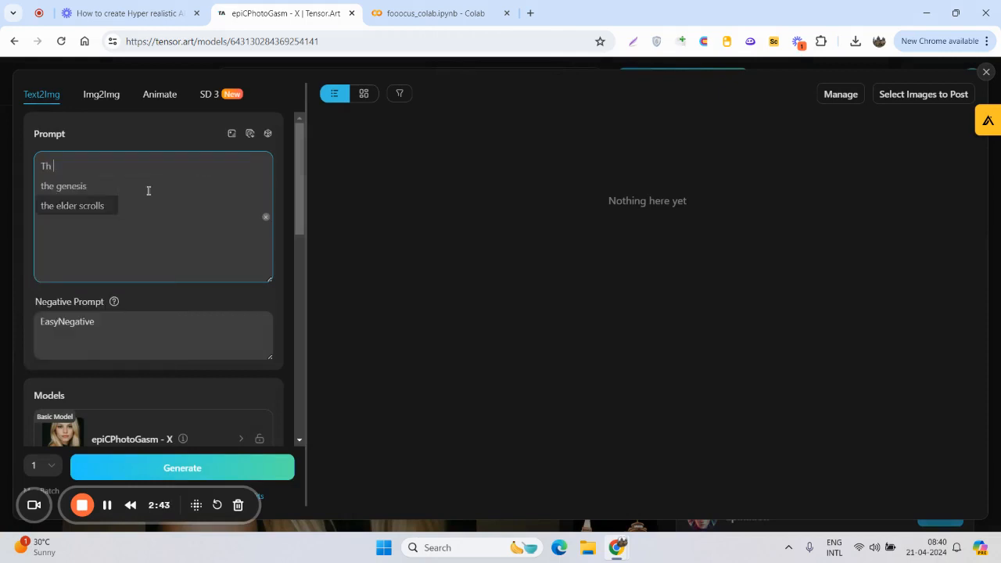
text(e model to be flying in )
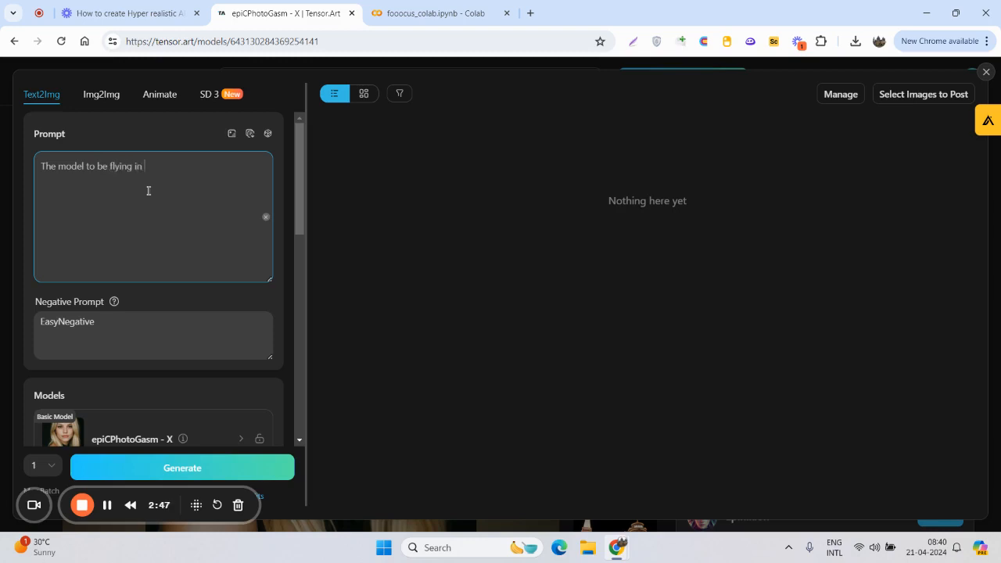
text(an airplane basically tr)
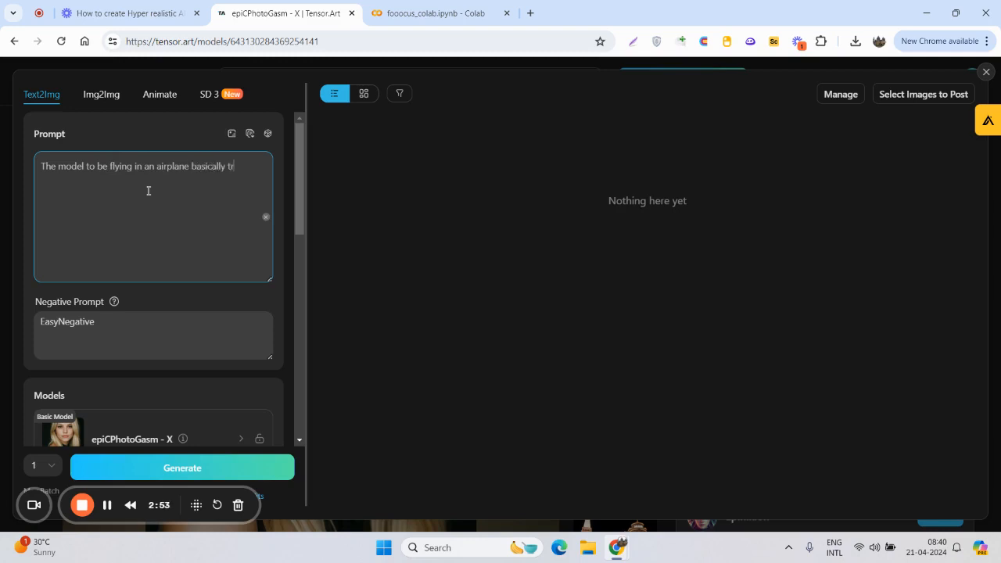
text(avelling in western clothees)
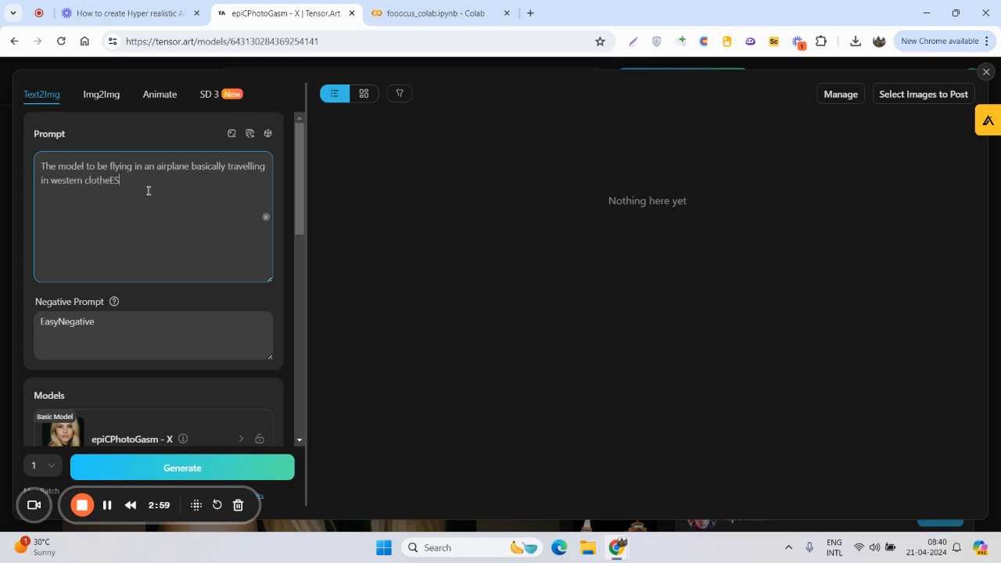
key(BackSpace)
text(ks like an Instagram influencer w)
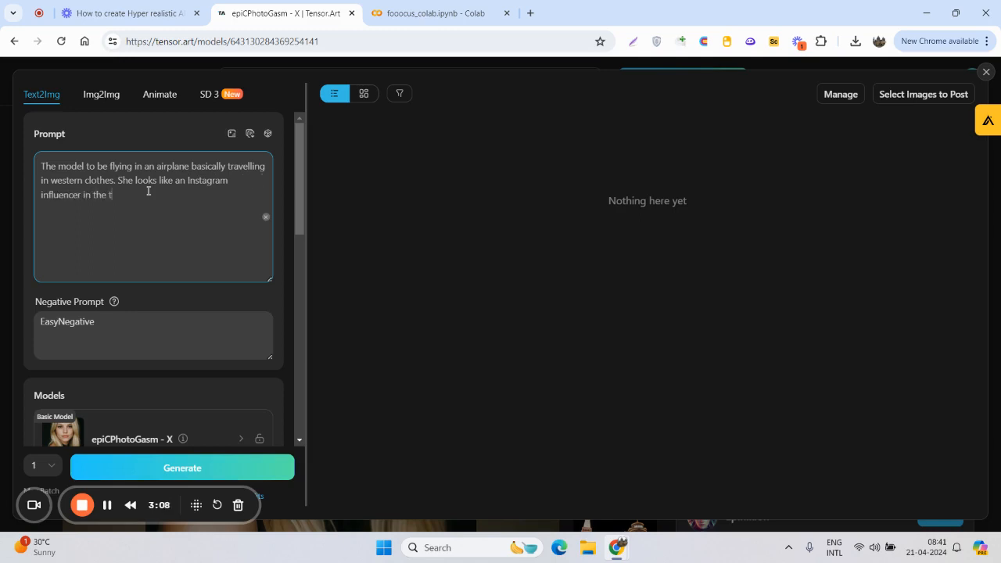
text(industry.)
- Replace the negative prompt with "Bad light color, Dull Look, Blur Image"
scroll(149, 225, down, 1)
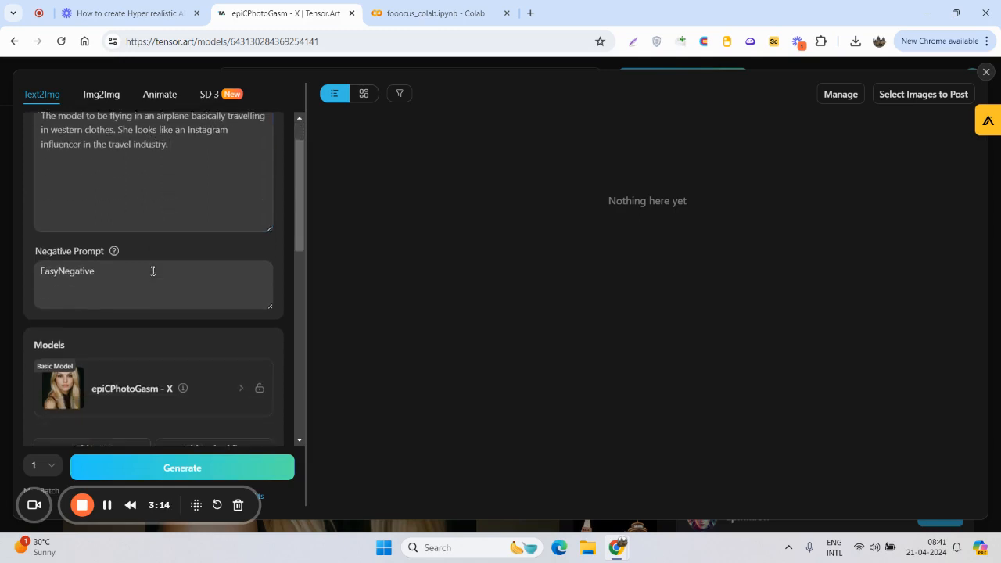
click(133, 262)
key(ctrl+a)
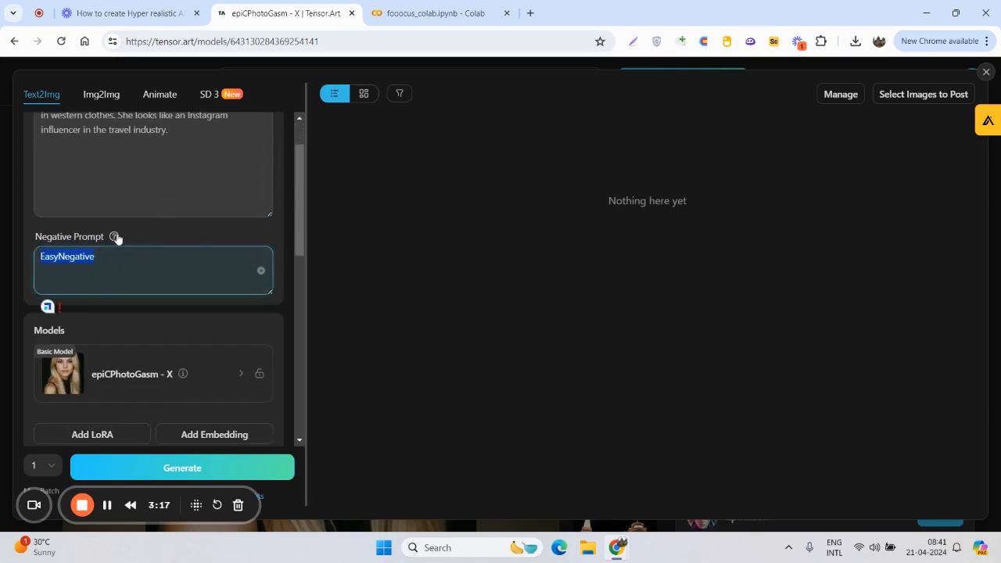
mouse_move(115, 237)
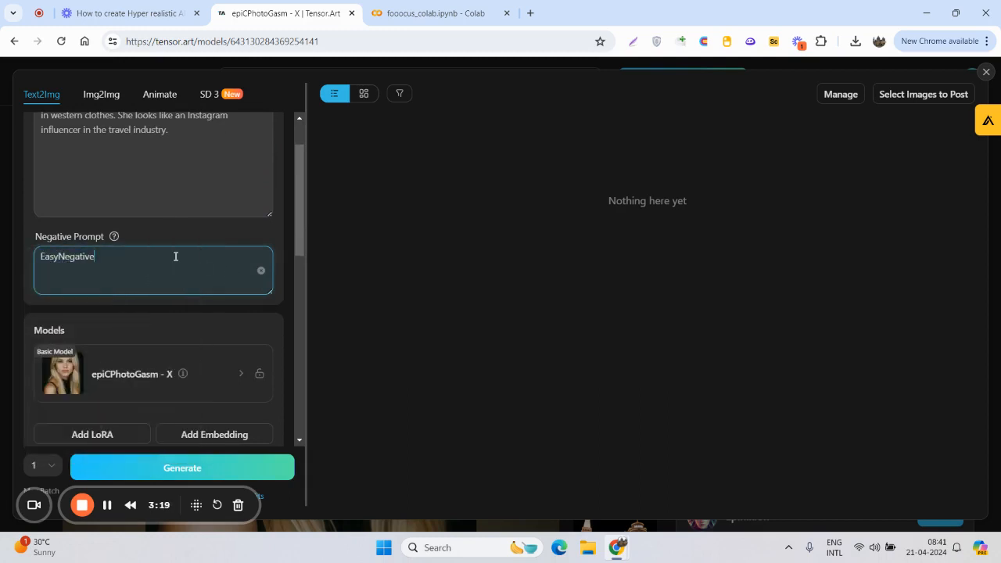
key(ctrl+a)
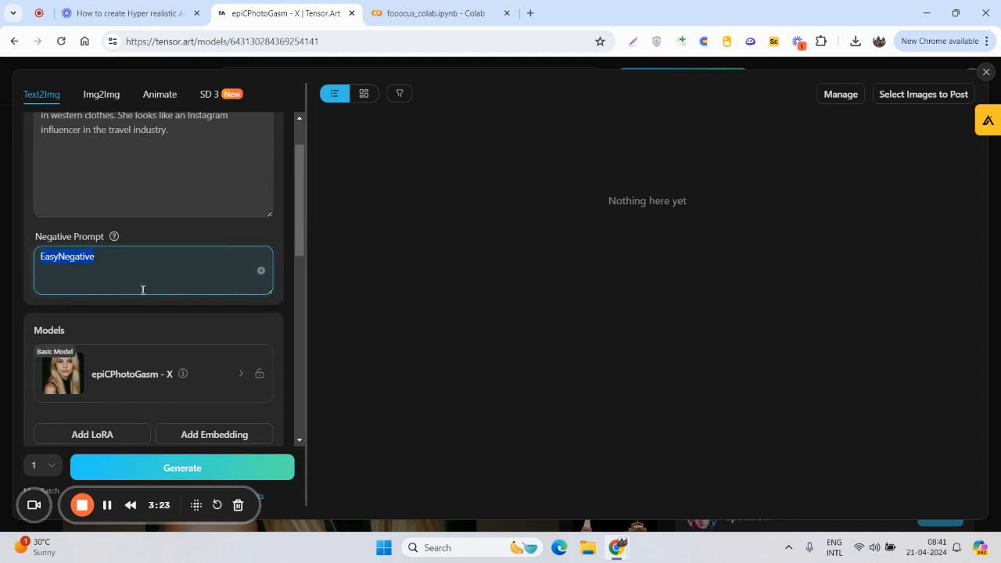
text(Bad light color, Dull L)
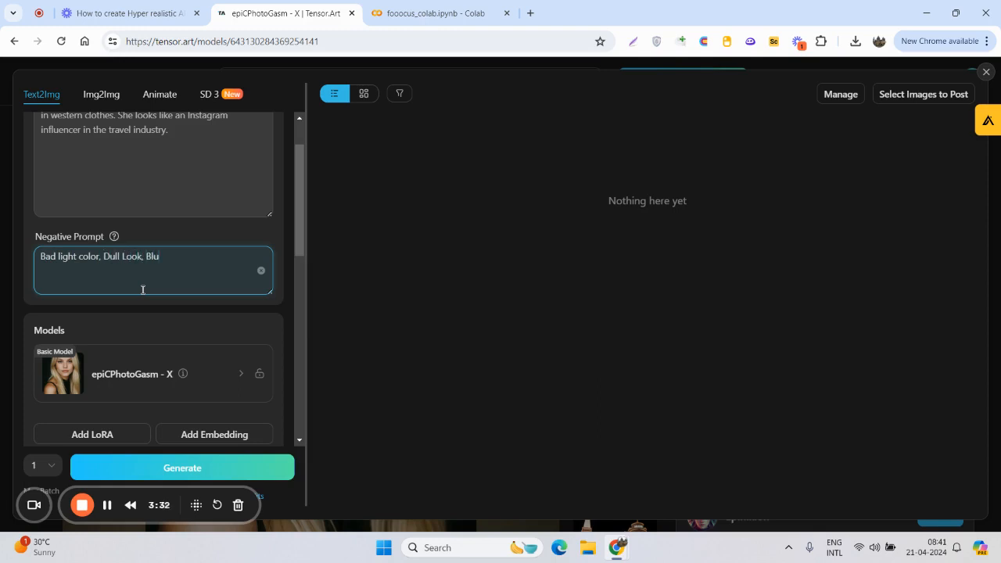
text(ook, Blur Image)
- Change the aspect ratio from custom to the 512x768 Portrait preset
scroll(178, 244, down, 5)
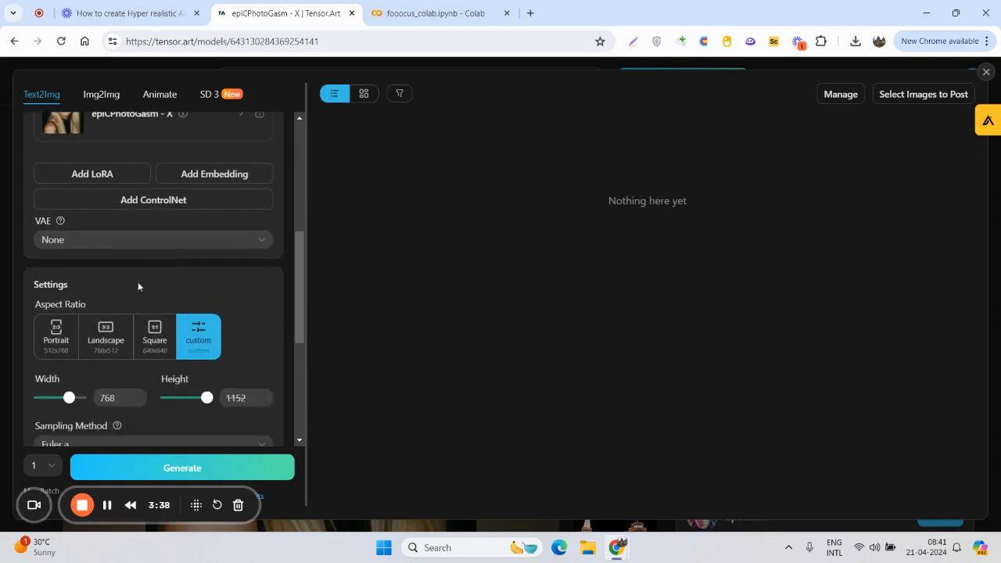
scroll(137, 309, down, 2)
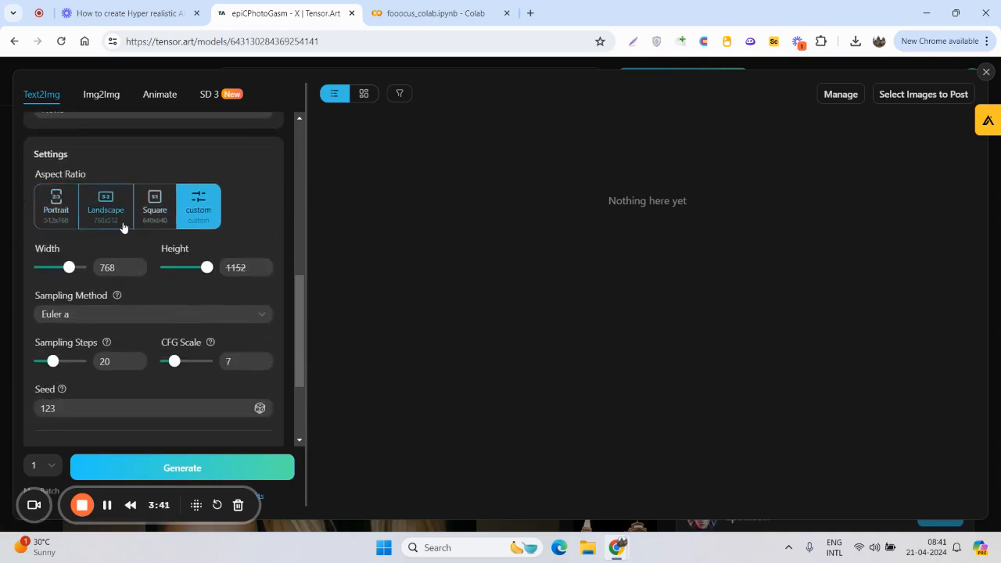
click(60, 207)
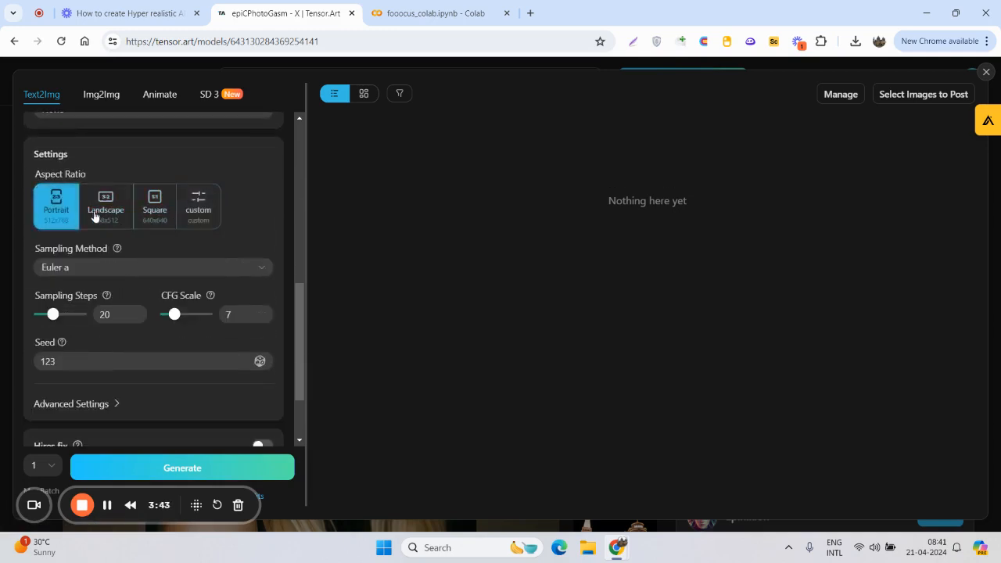
- Set the seed to 007 and expand the advanced settings
scroll(97, 259, down, 1)
scroll(97, 259, down, 2)
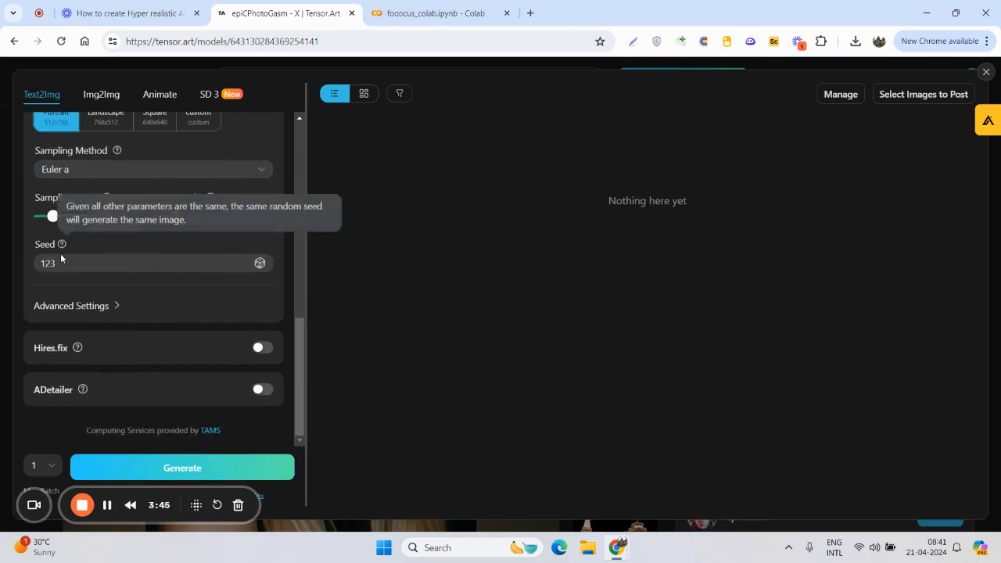
click(68, 265)
double_click(70, 261)
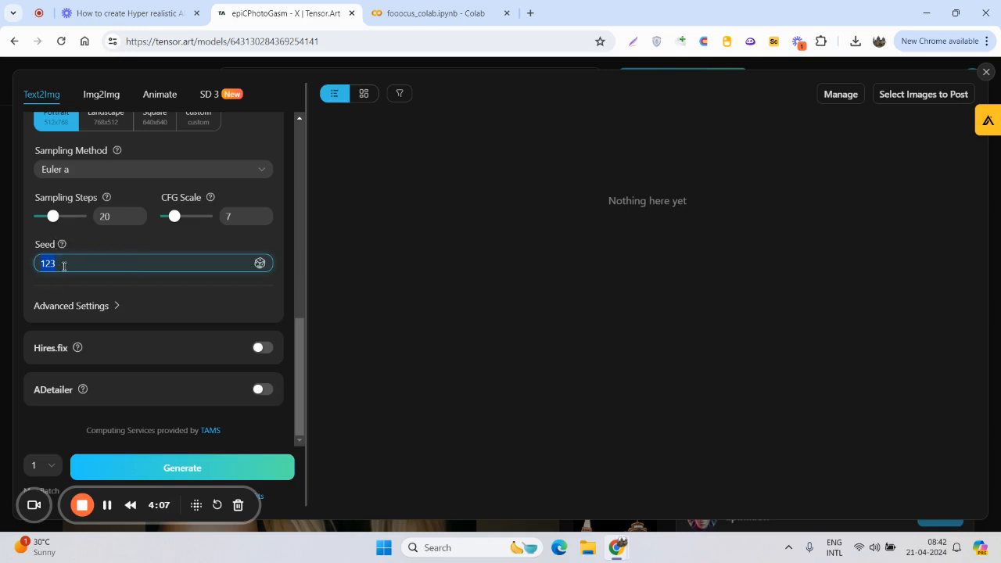
text(007)
click(100, 307)
scroll(114, 344, down, 1)
- Check the prompts and settings once more and try to generate the image with seed 007
scroll(113, 365, up, 10)
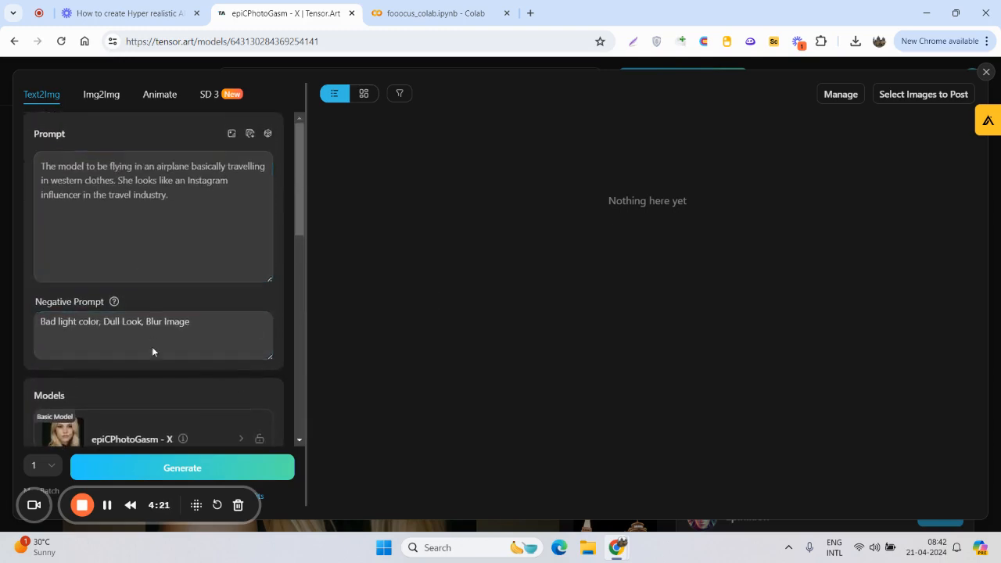
scroll(152, 348, down, 10)
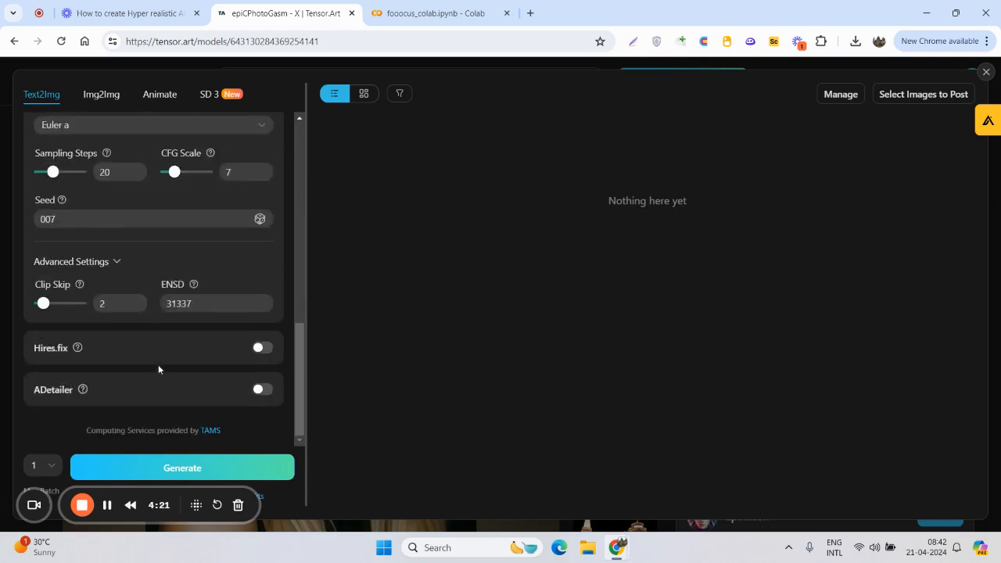
click(155, 469)
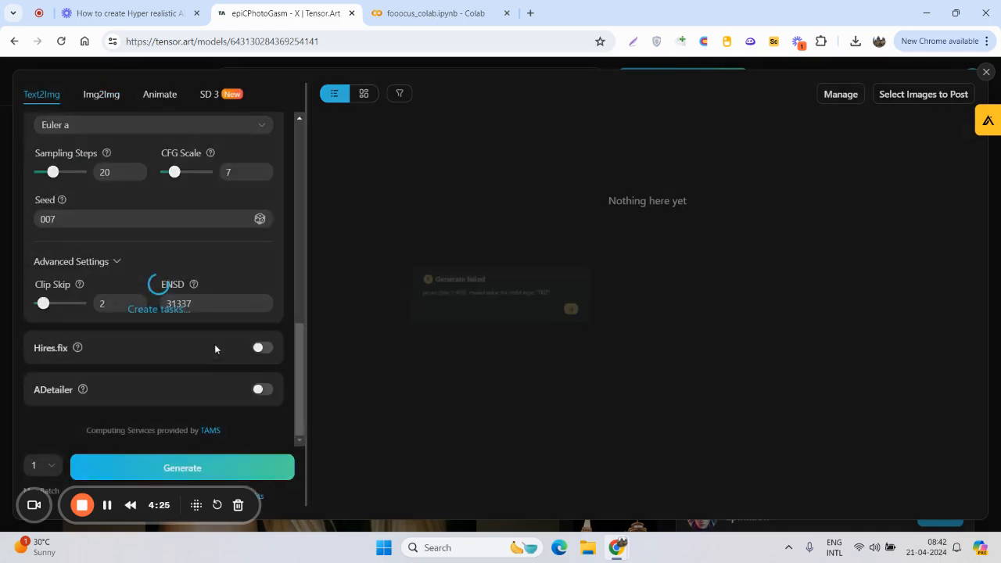
click(615, 318)
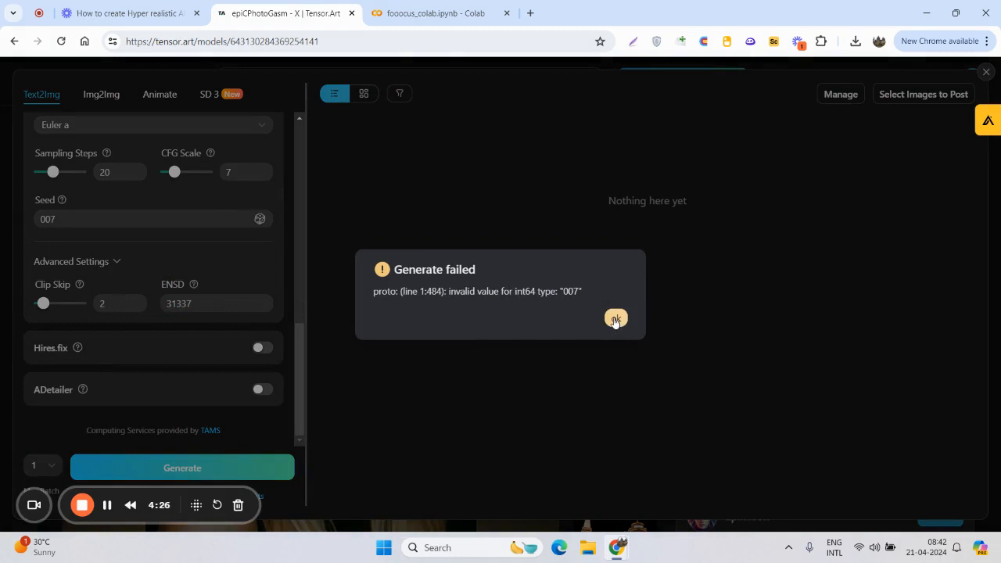
- Set the seed to 123 and generate the image
scroll(87, 325, up, 3)
scroll(83, 325, down, 1)
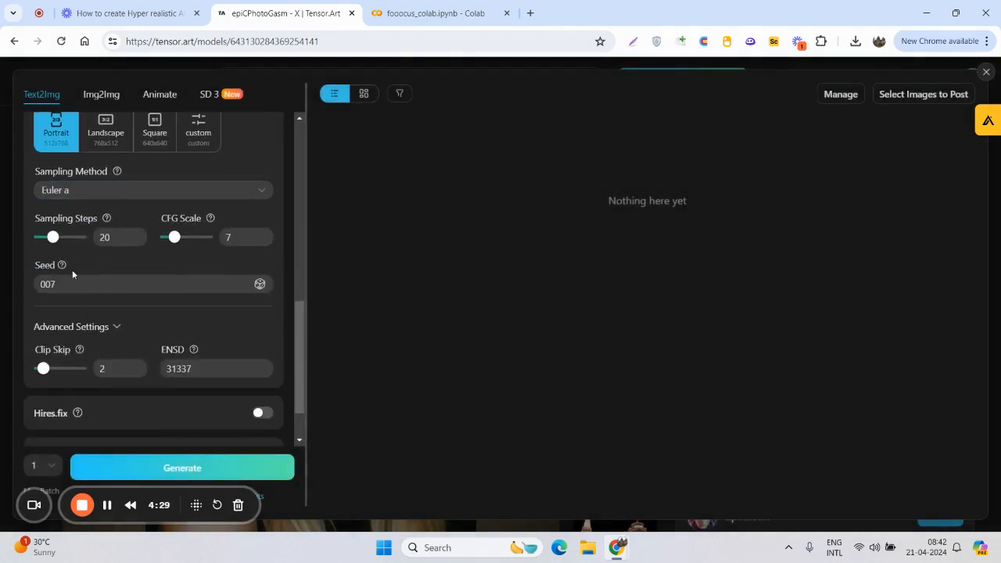
double_click(73, 281)
text(123)
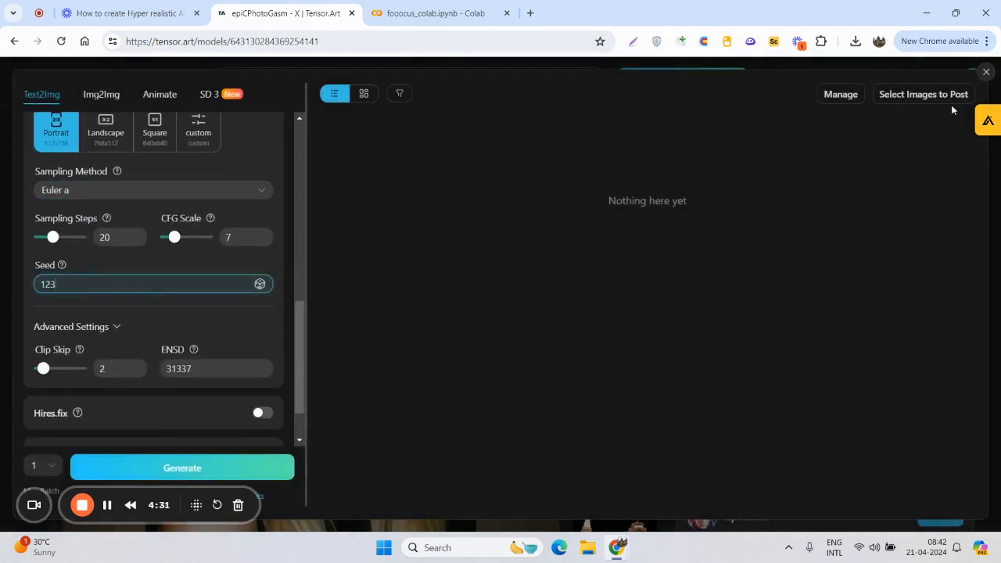
scroll(166, 359, down, 1)
click(164, 463)
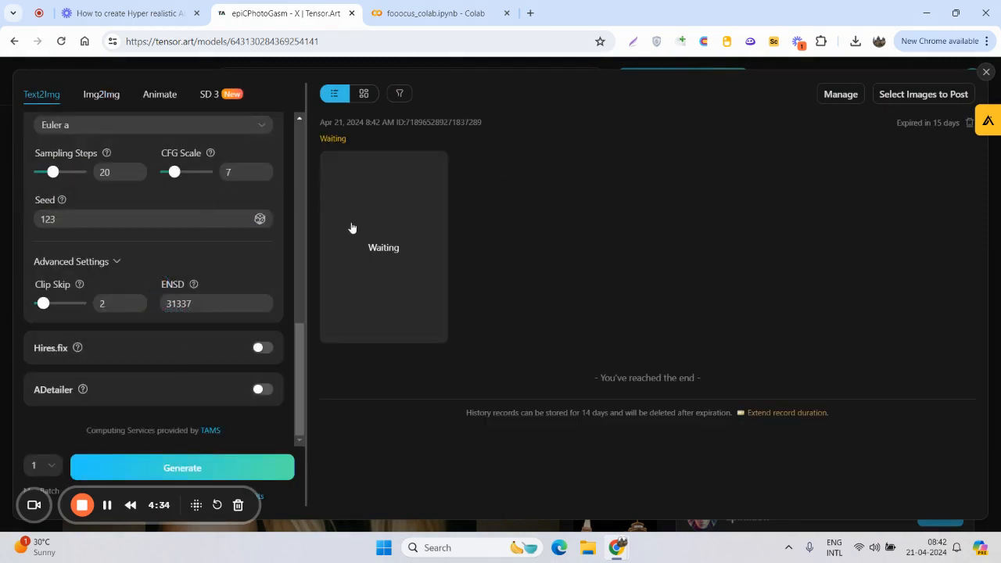
click(86, 219)
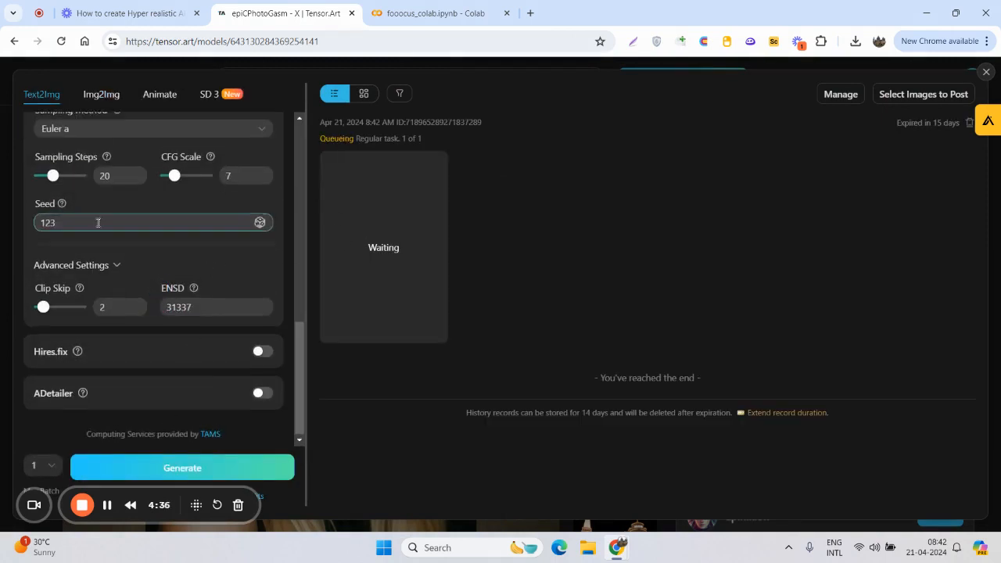
scroll(96, 223, up, 5)
scroll(102, 224, down, 4)
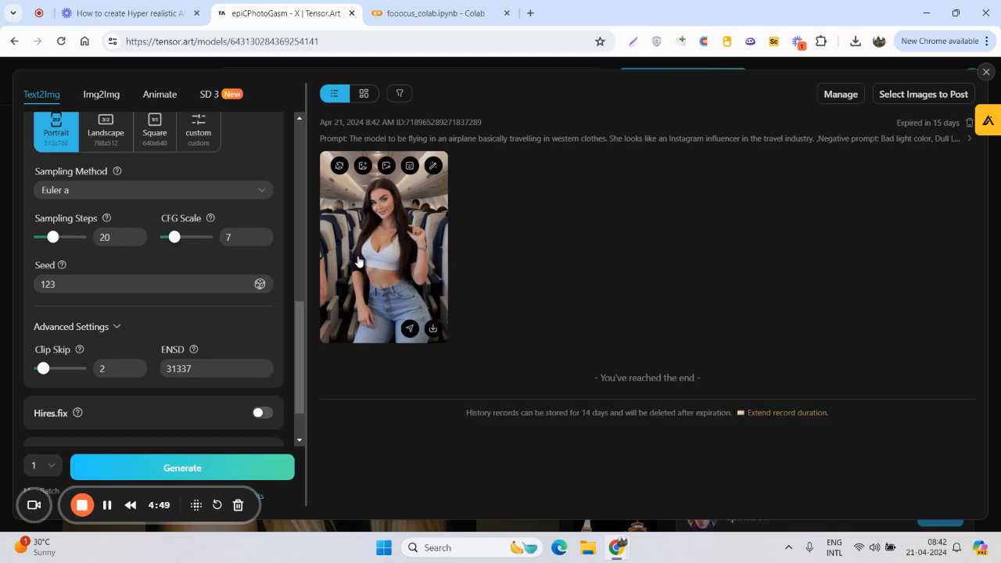
- Inspect the generated airplane image at full size, then download it
click(371, 205)
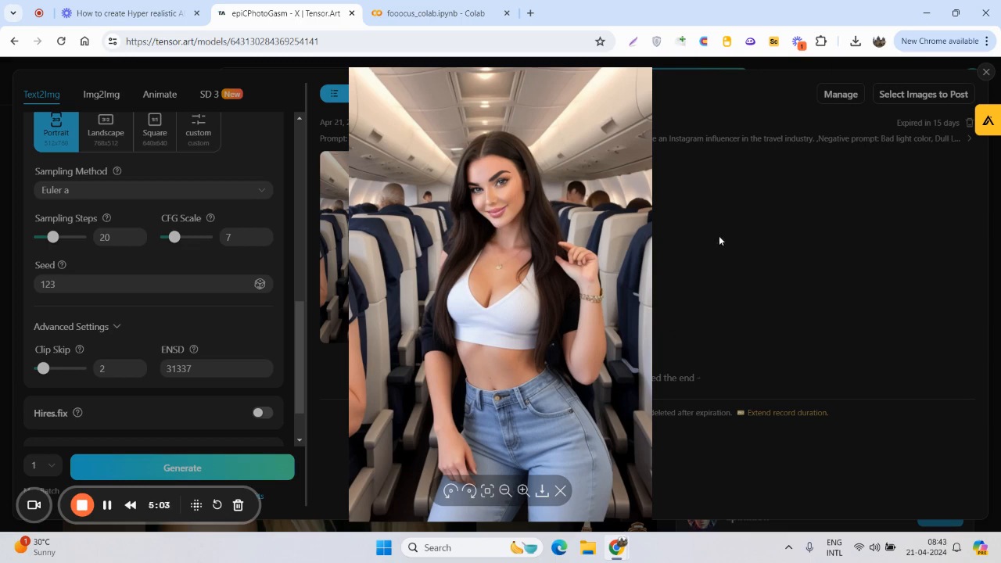
click(700, 254)
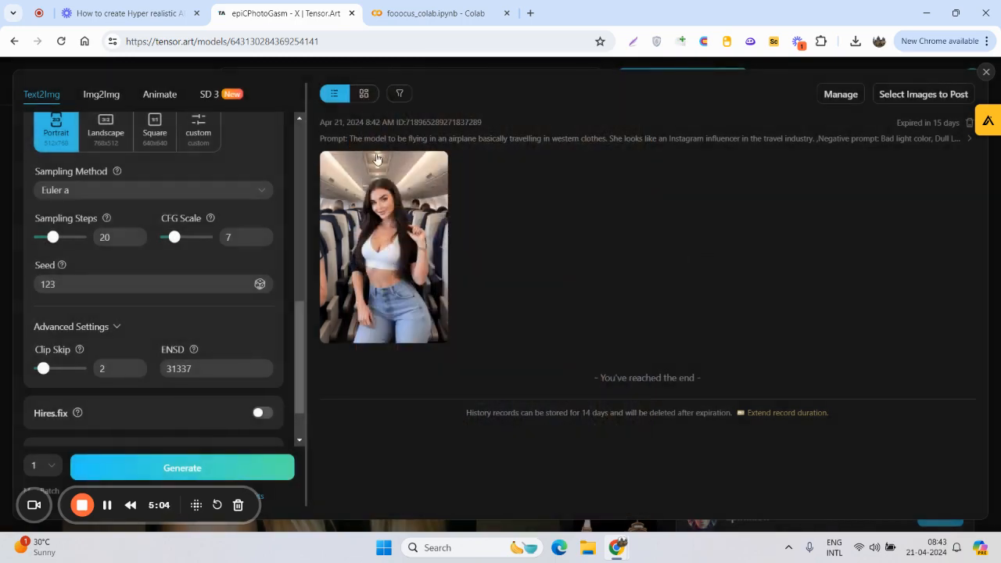
mouse_move(401, 216)
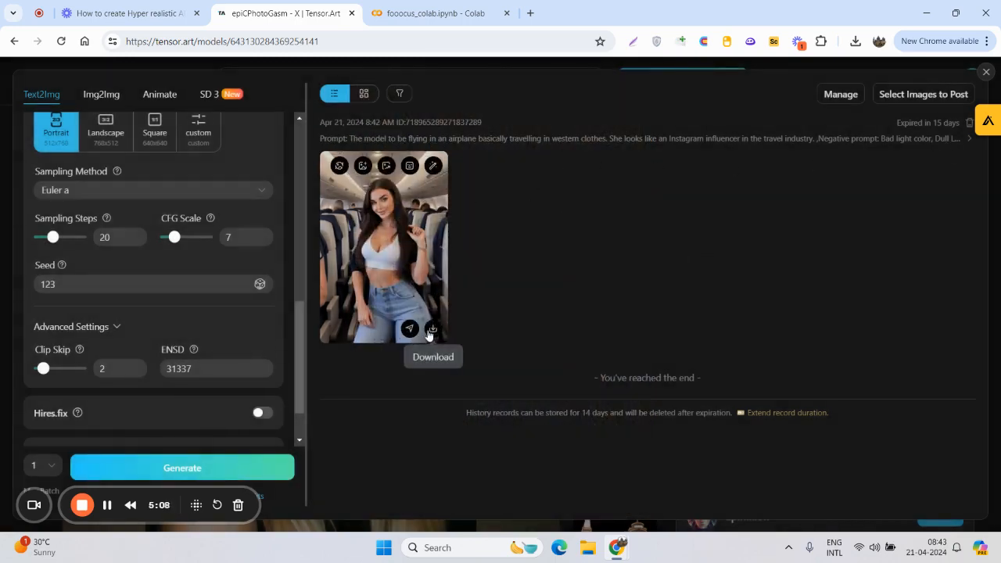
- Replace the airplane prompt with "The model is attending Indian wedding and dancing."
scroll(220, 281, up, 8)
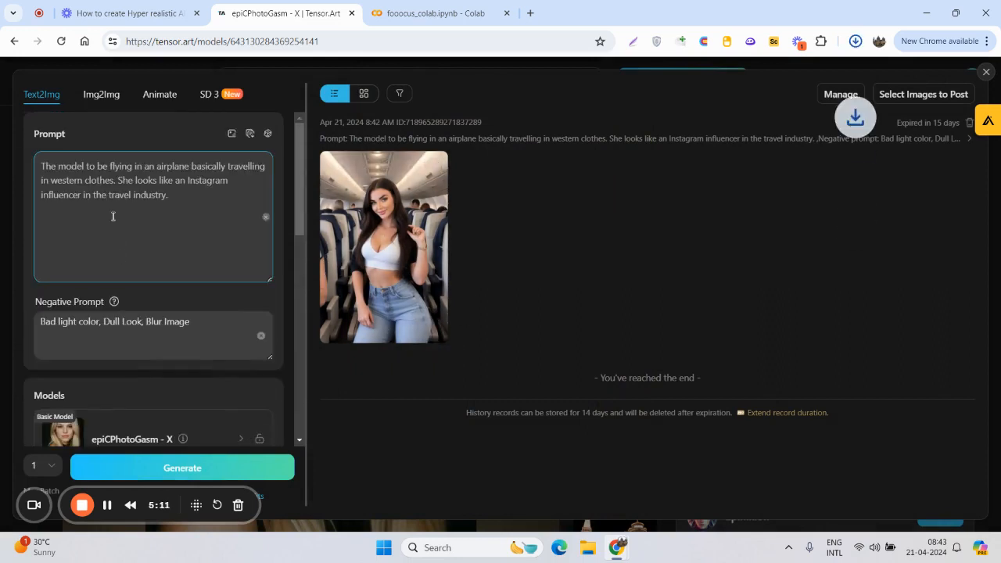
key(ctrl+a)
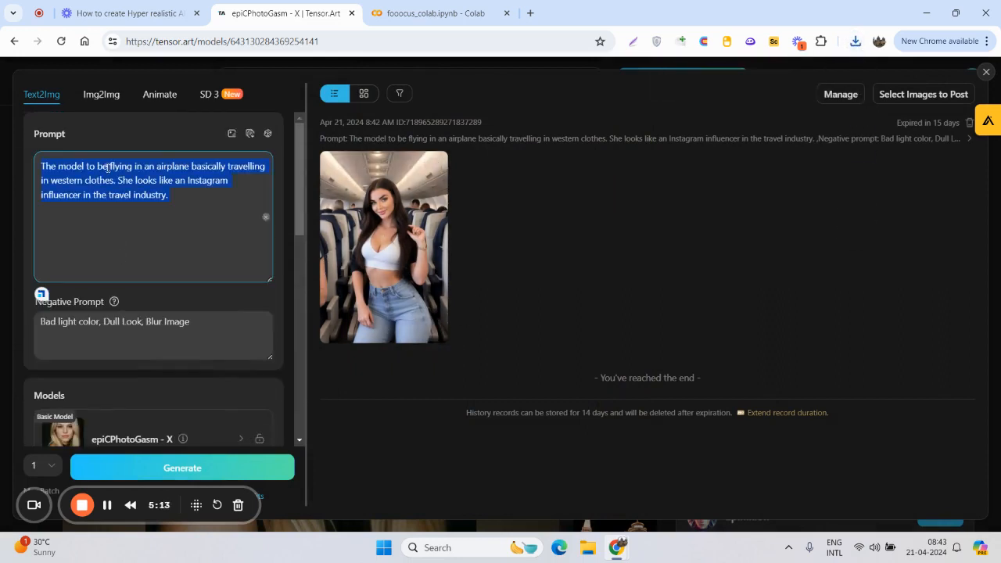
click(88, 170)
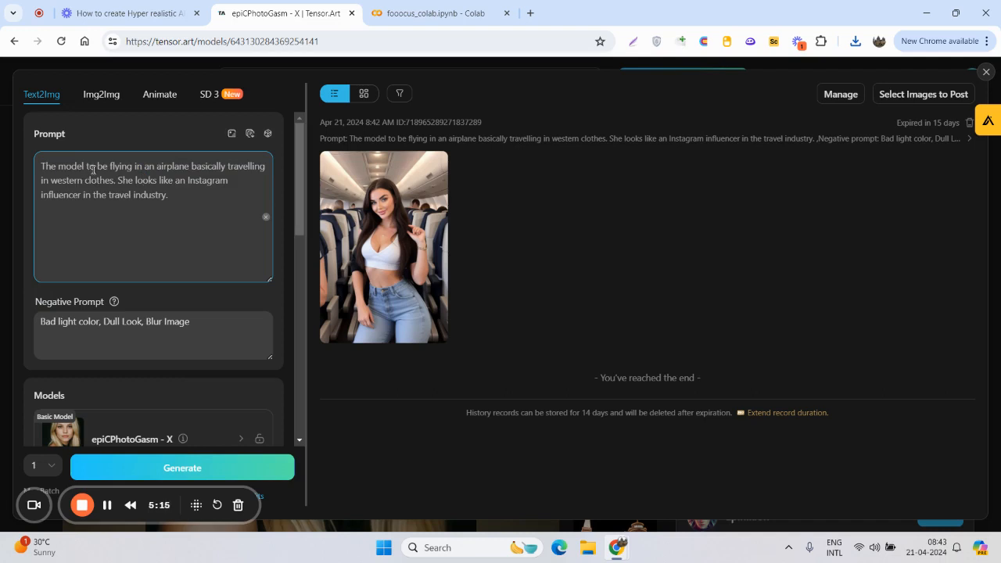
drag(86, 168, 223, 217)
key(BackSpace)
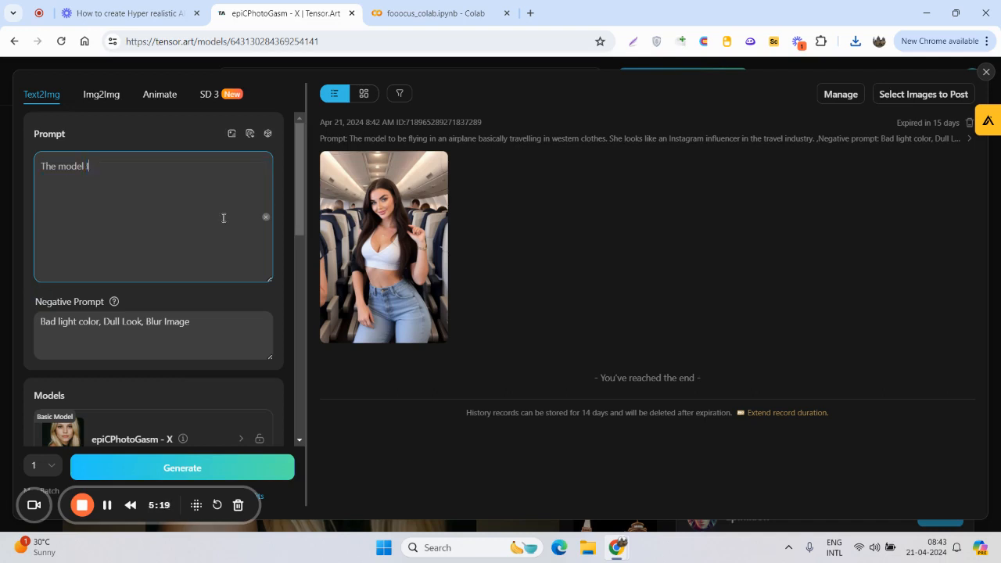
text(is attending Indian wedding and dancing.)
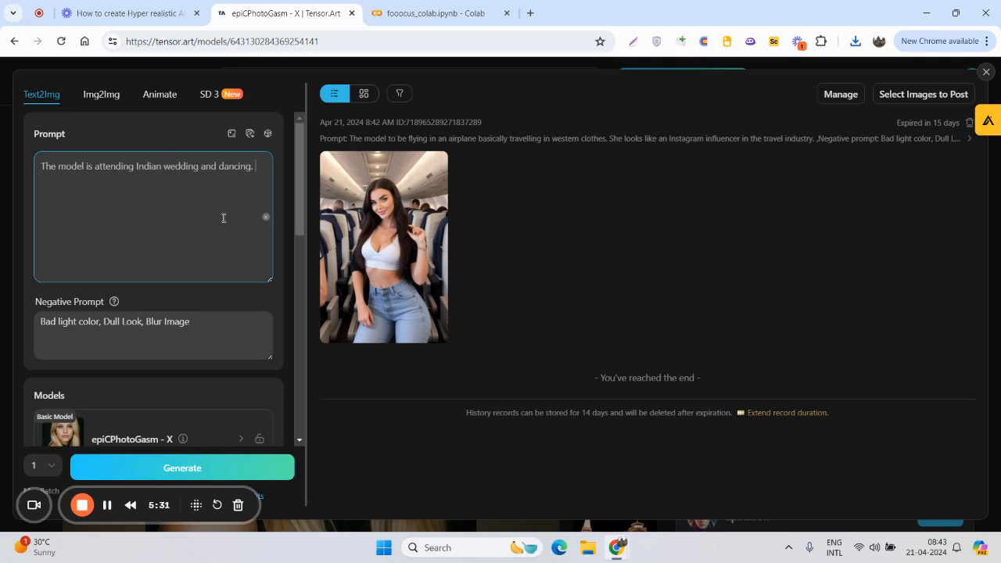
- Generate the Indian wedding image and inspect the result at full size
scroll(210, 249, down, 1)
click(199, 473)
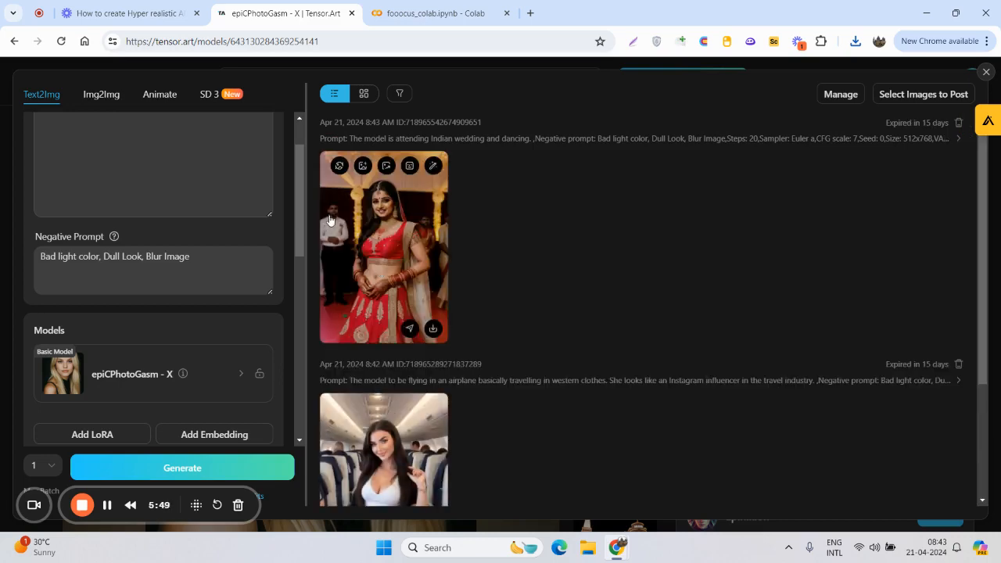
click(379, 234)
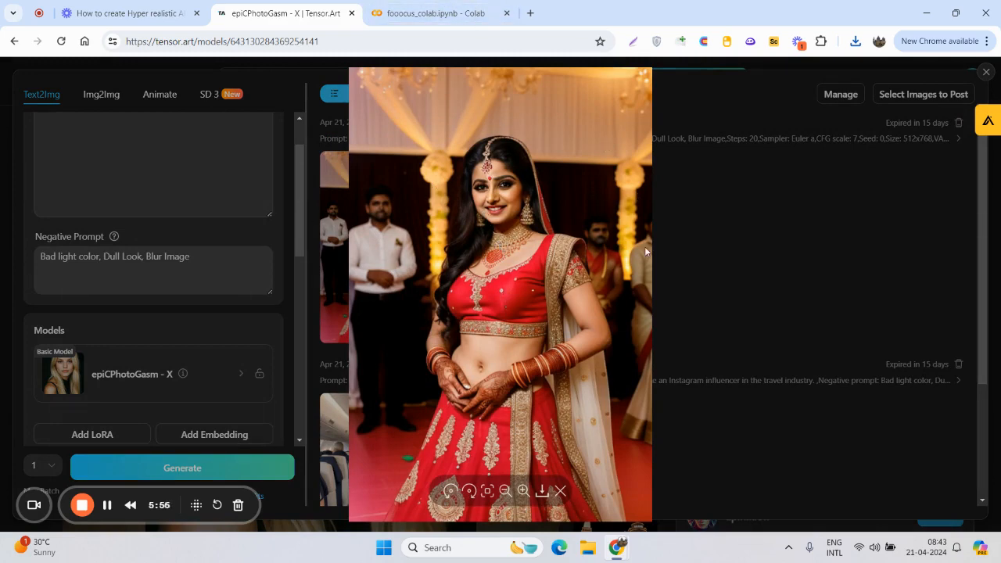
click(705, 261)
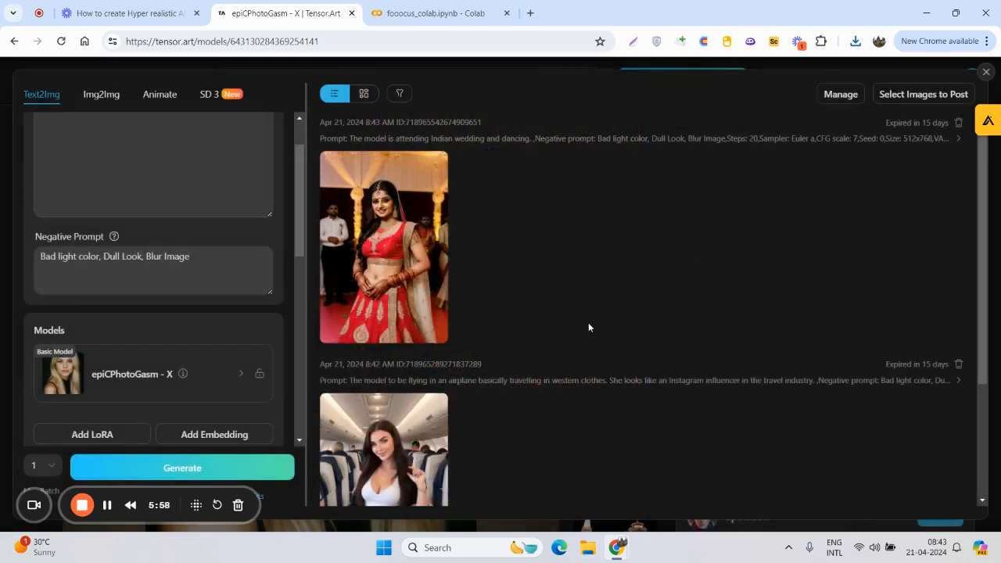
- Compare the wedding and airplane images in the history and review the prompt, model and generation settings
scroll(469, 336, down, 2)
scroll(145, 360, down, 2)
scroll(151, 375, up, 3)
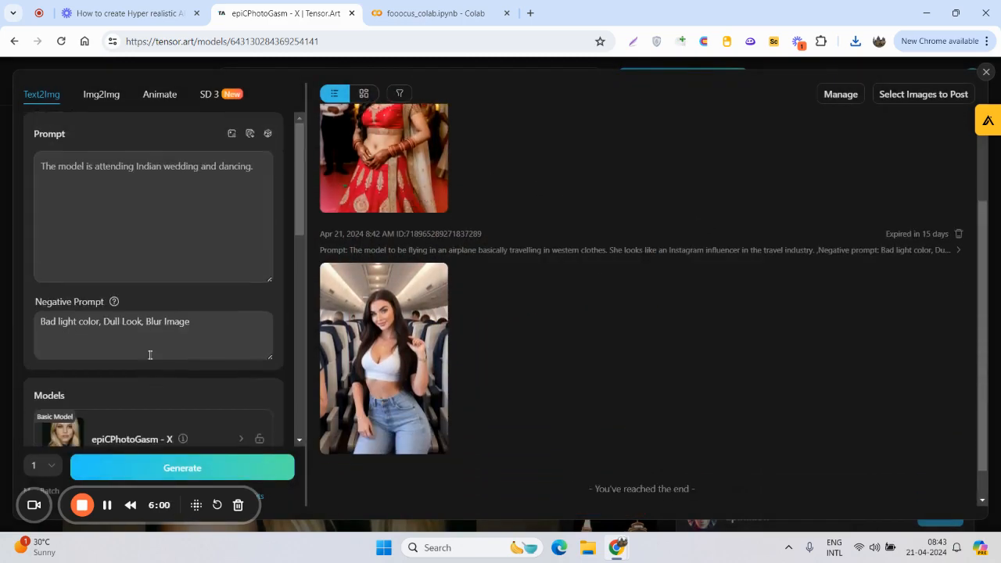
triple_click(156, 176)
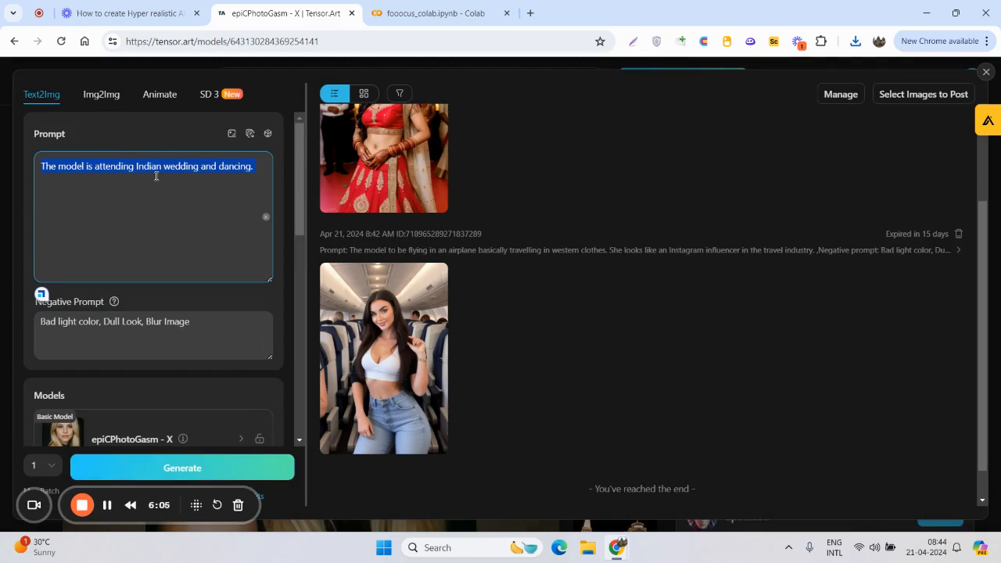
click(180, 217)
scroll(194, 235, down, 5)
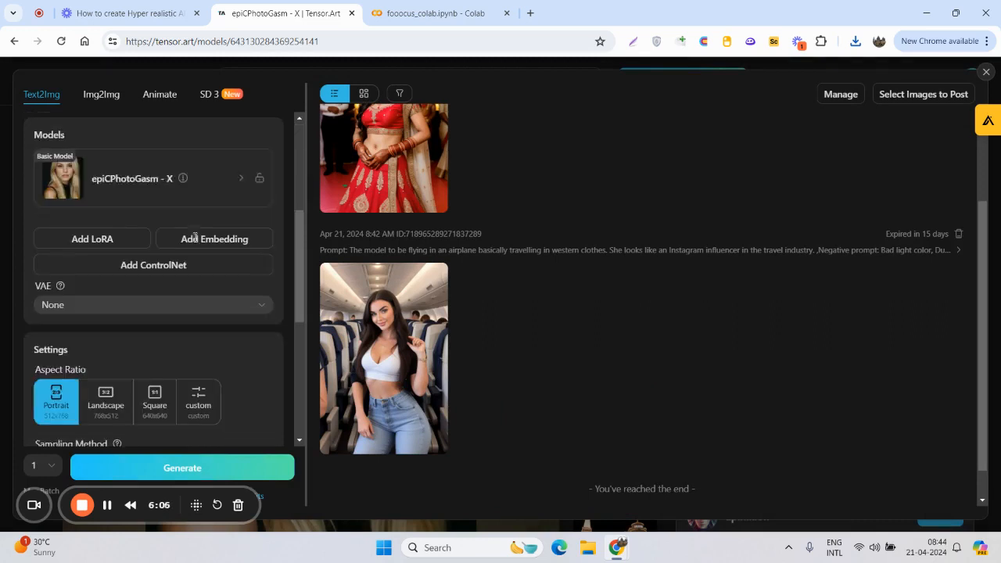
scroll(395, 343, down, 1)
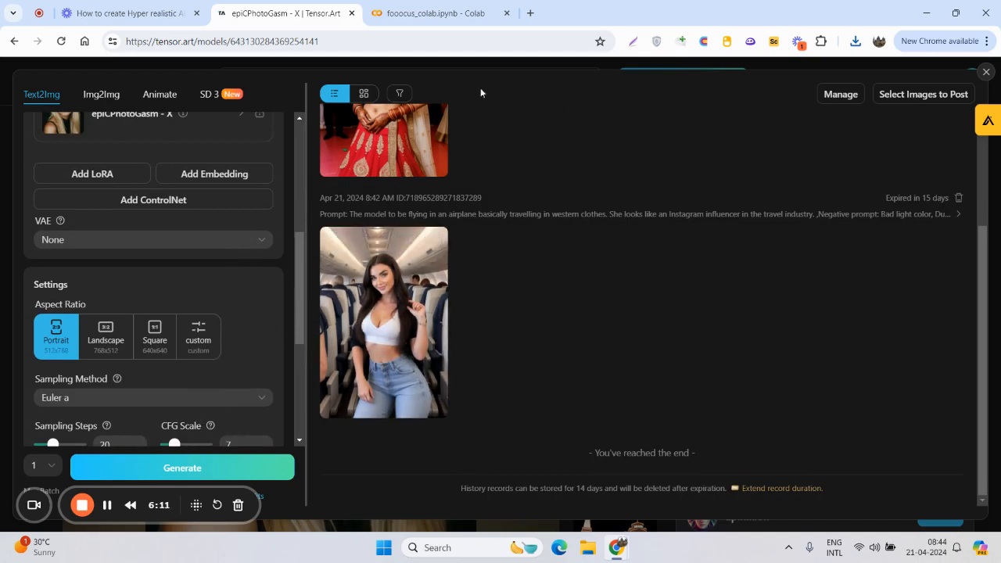
scroll(288, 263, up, 5)
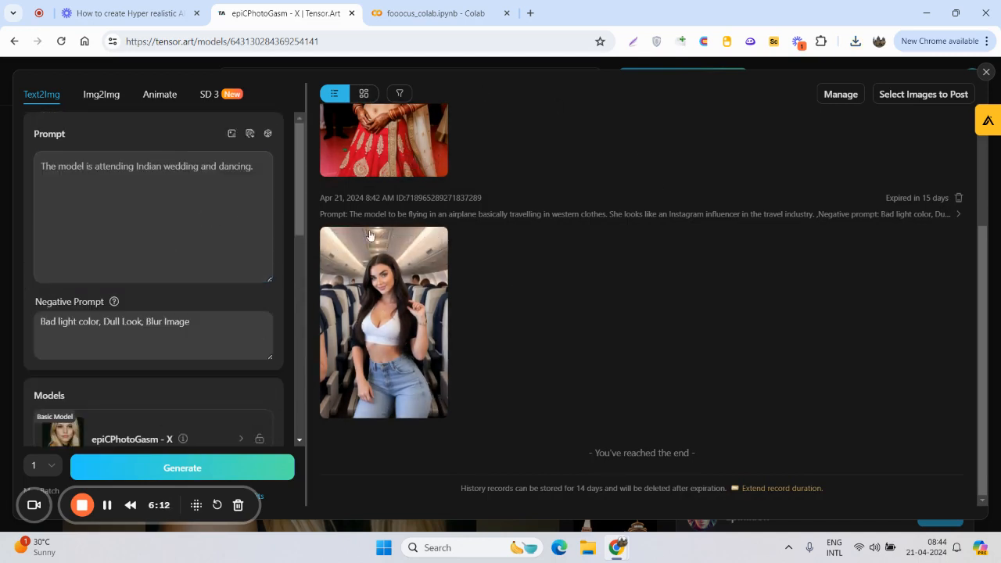